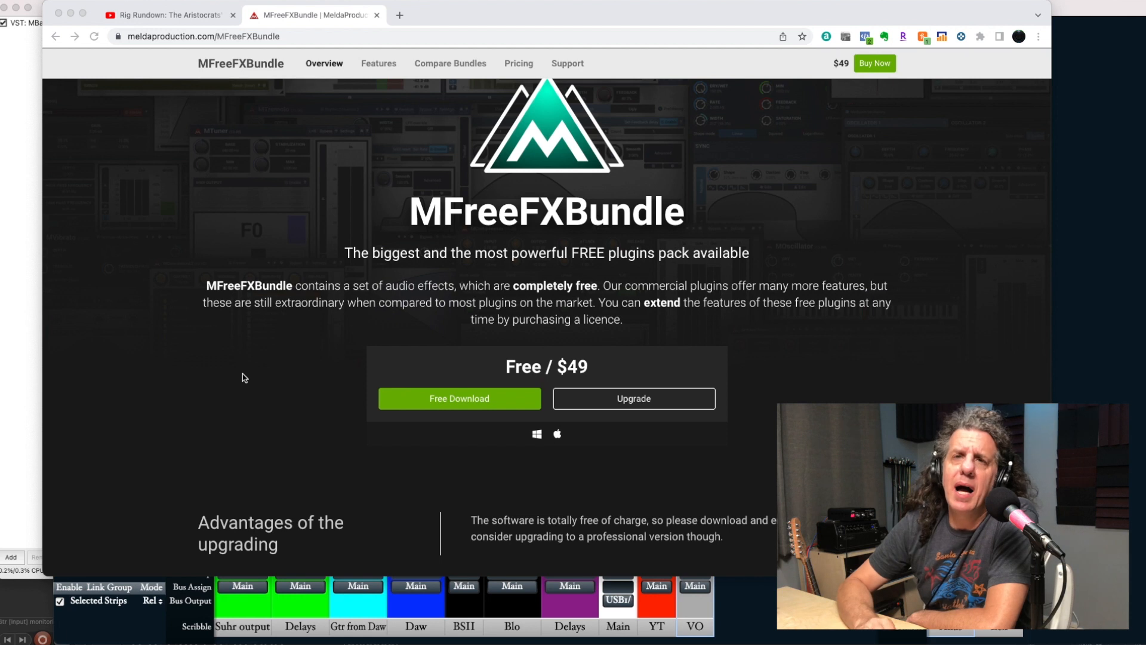
# - Look through the MFreeFXBundle page and its list of included effects, locating the MBandPass filter
pyautogui.scroll(1, 242, 374)
pyautogui.scroll(3, 242, 377)
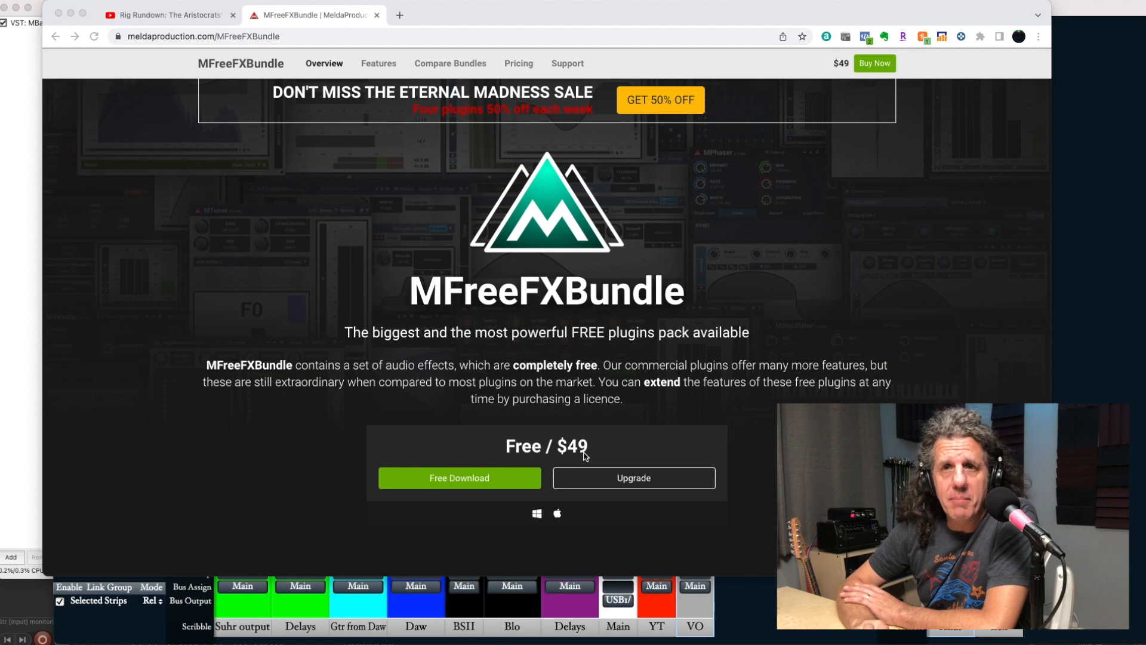
pyautogui.scroll(-3, 758, 398)
pyautogui.scroll(-15, 777, 401)
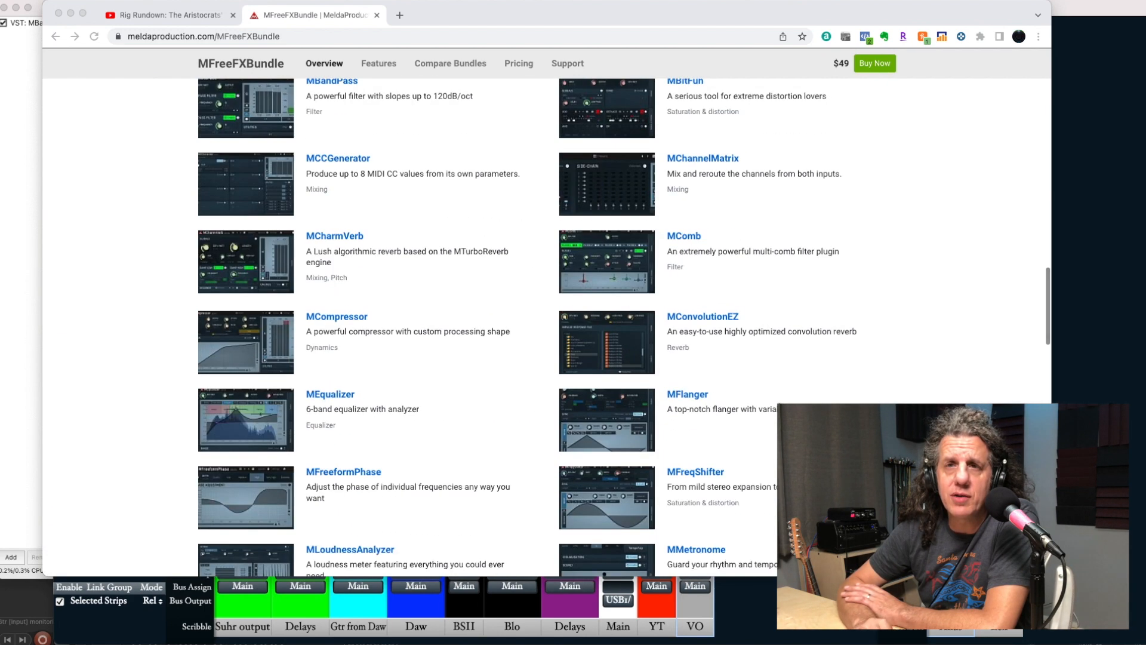
pyautogui.scroll(-10, 777, 402)
pyautogui.scroll(-20, 776, 401)
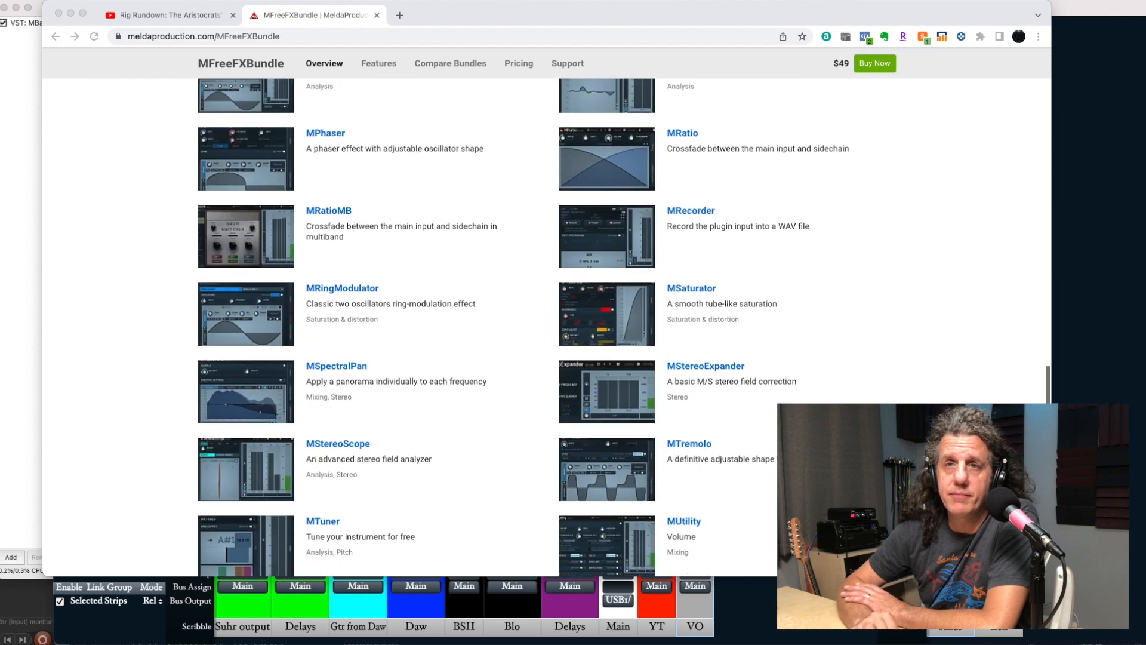
pyautogui.scroll(-6, 776, 401)
pyautogui.scroll(-4, 412, 400)
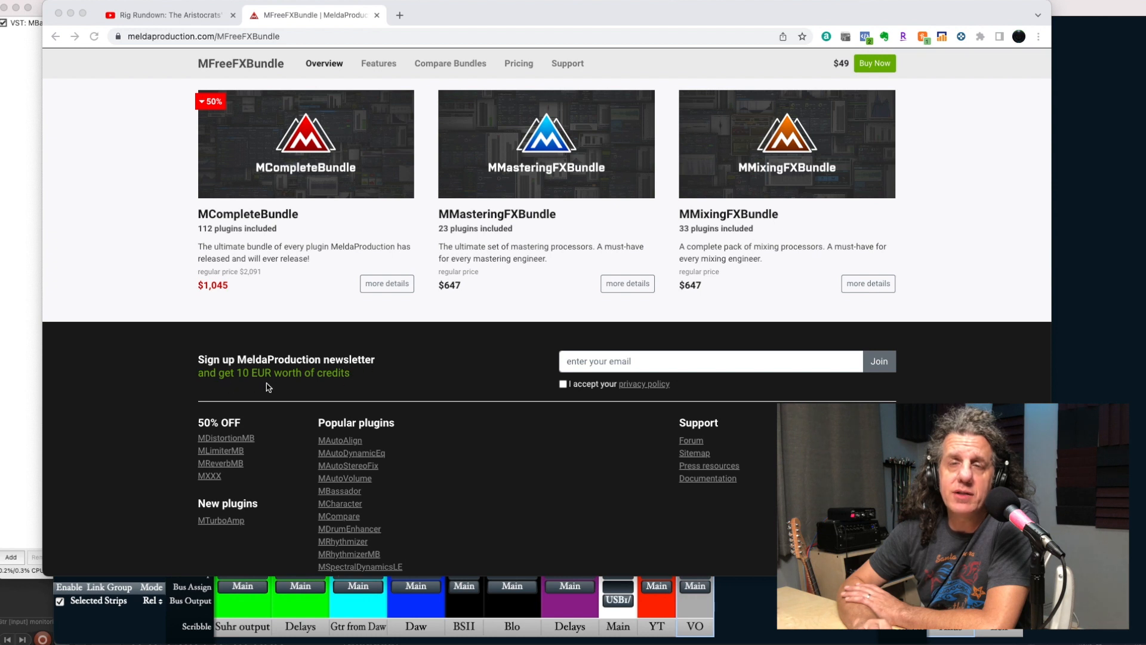
pyautogui.scroll(2, 465, 419)
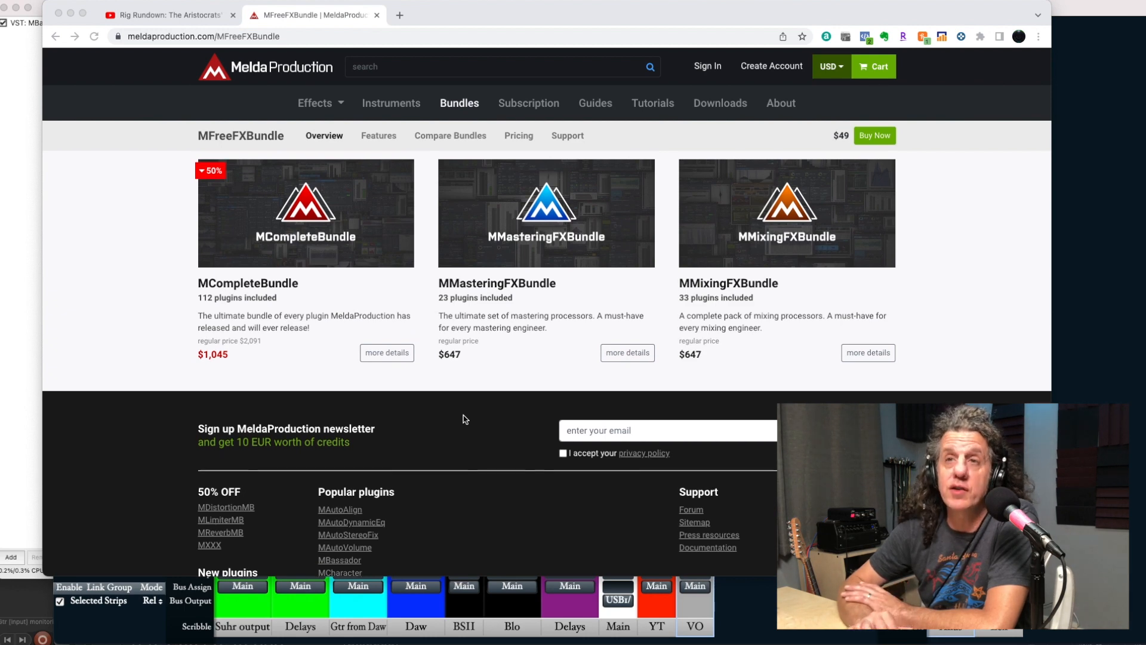
pyautogui.scroll(10, 465, 420)
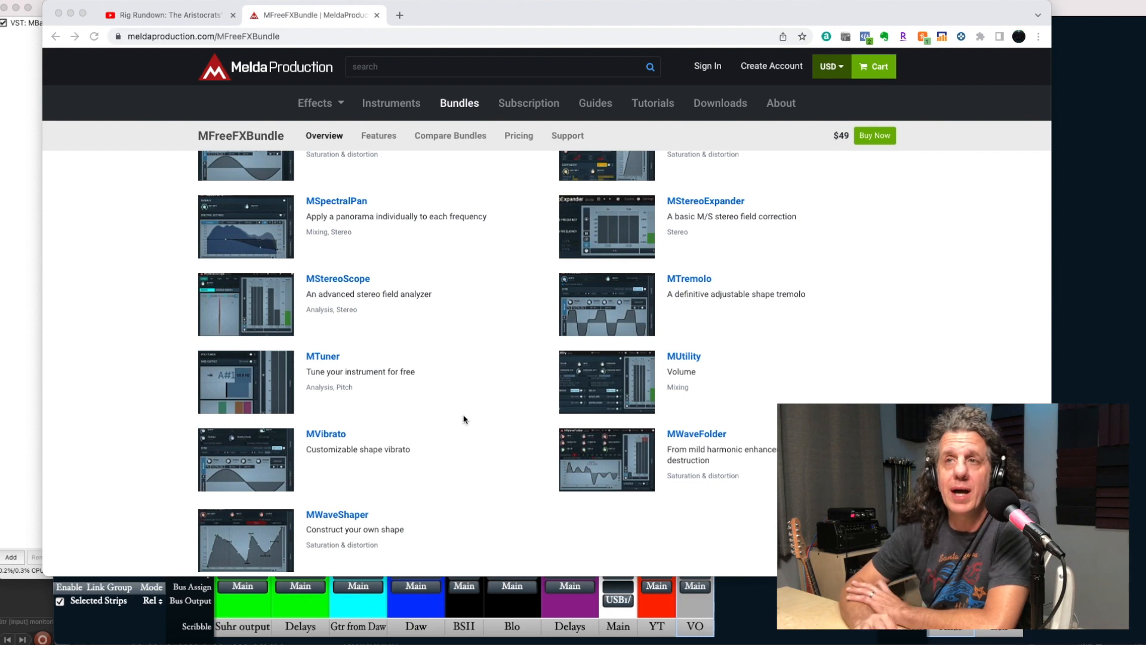
pyautogui.scroll(4, 465, 420)
pyautogui.scroll(15, 465, 419)
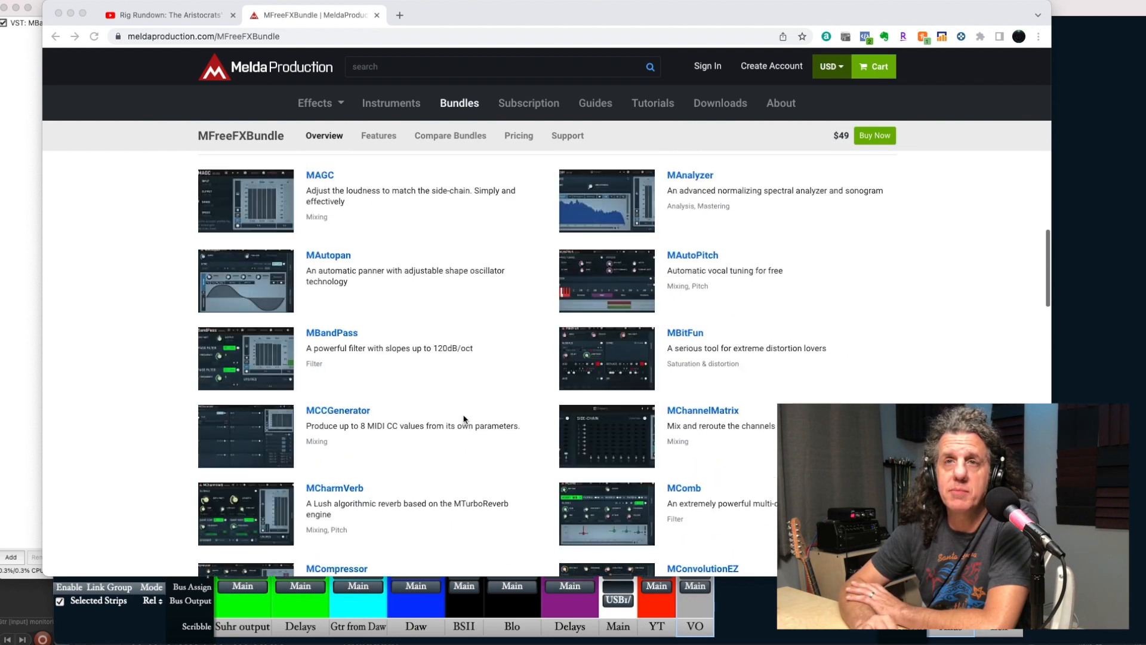
pyautogui.scroll(4, 464, 419)
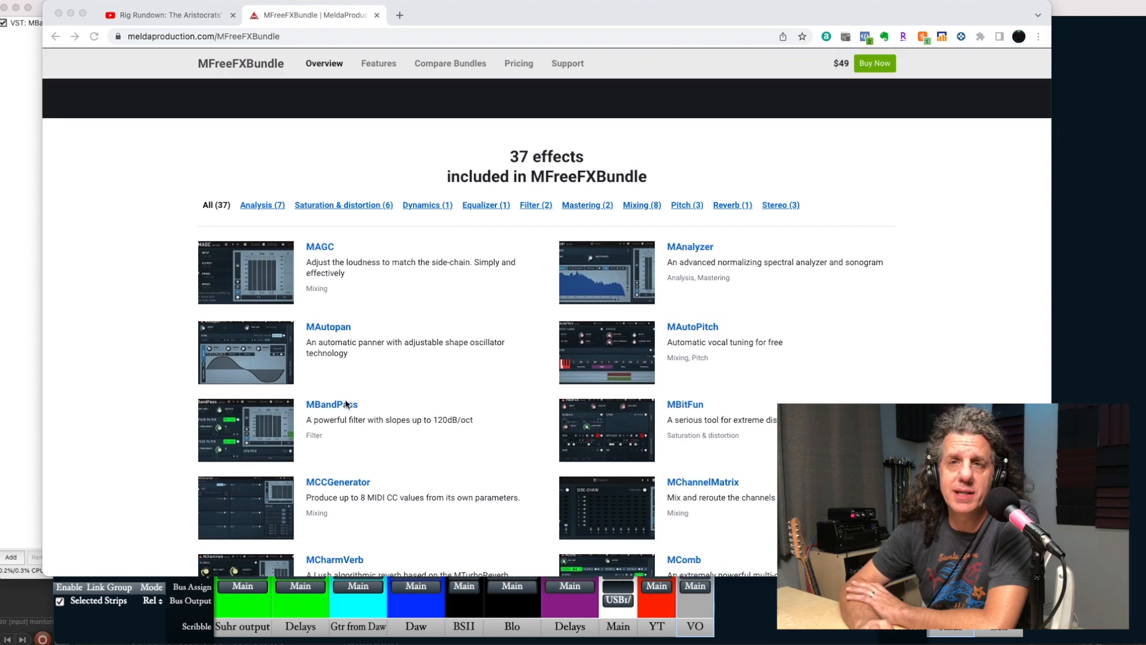
# - Switch to MIOConsole3d, inspect the MIOComp insert on the Suhr output channel, and hide the mixer
pyautogui.press('super+Tab')
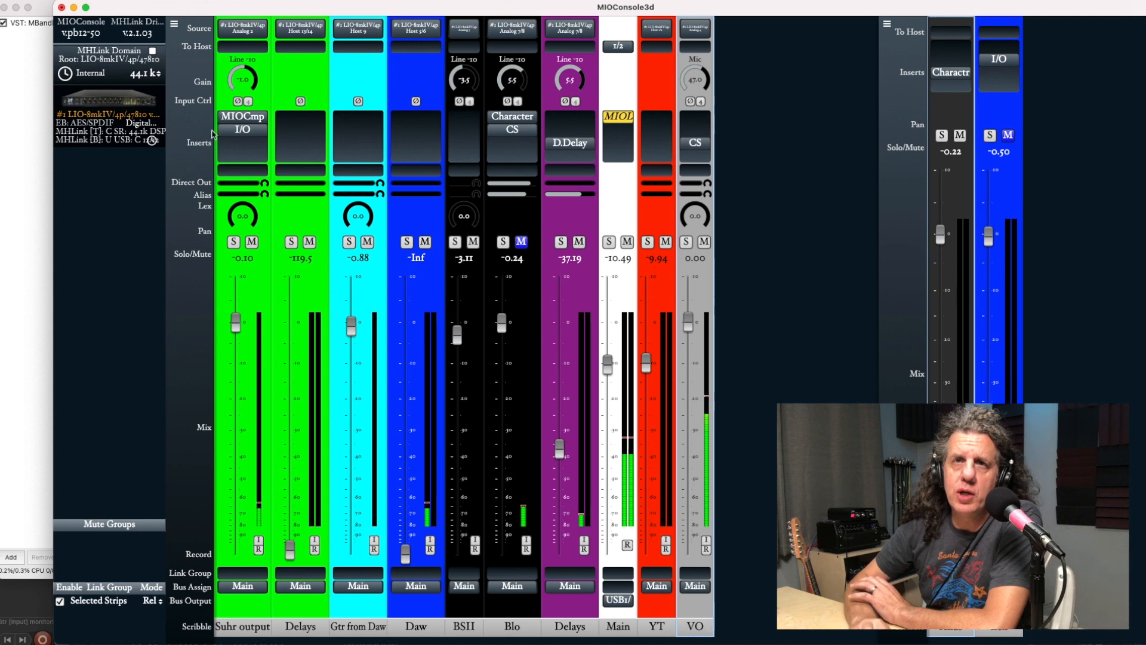
pyautogui.click(242, 118)
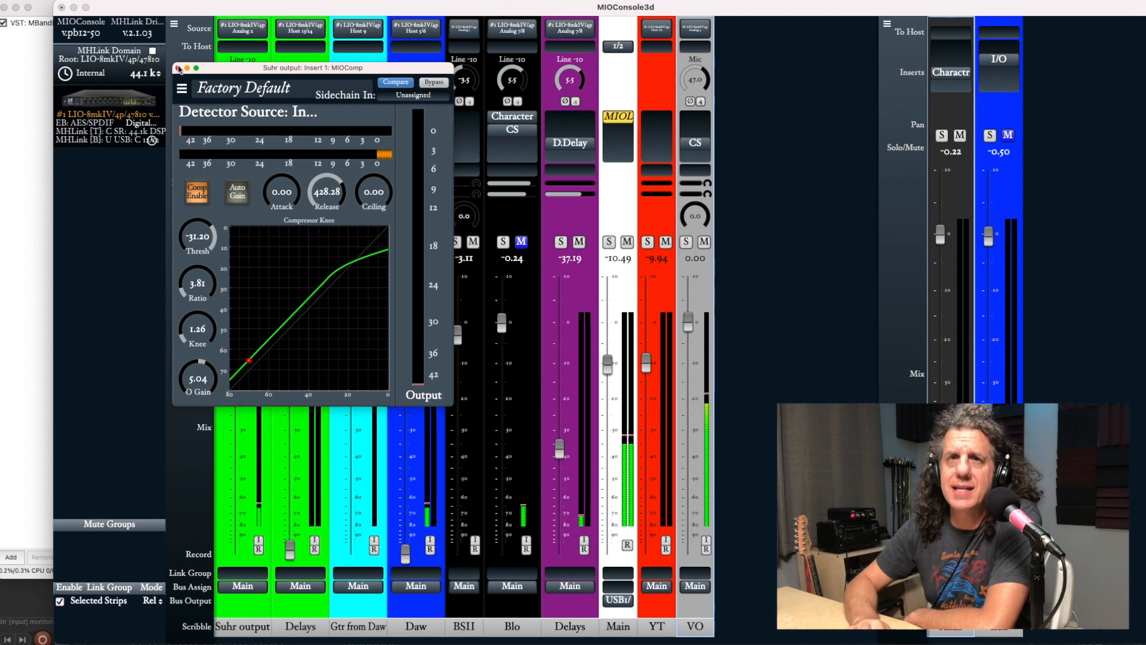
pyautogui.click(178, 68)
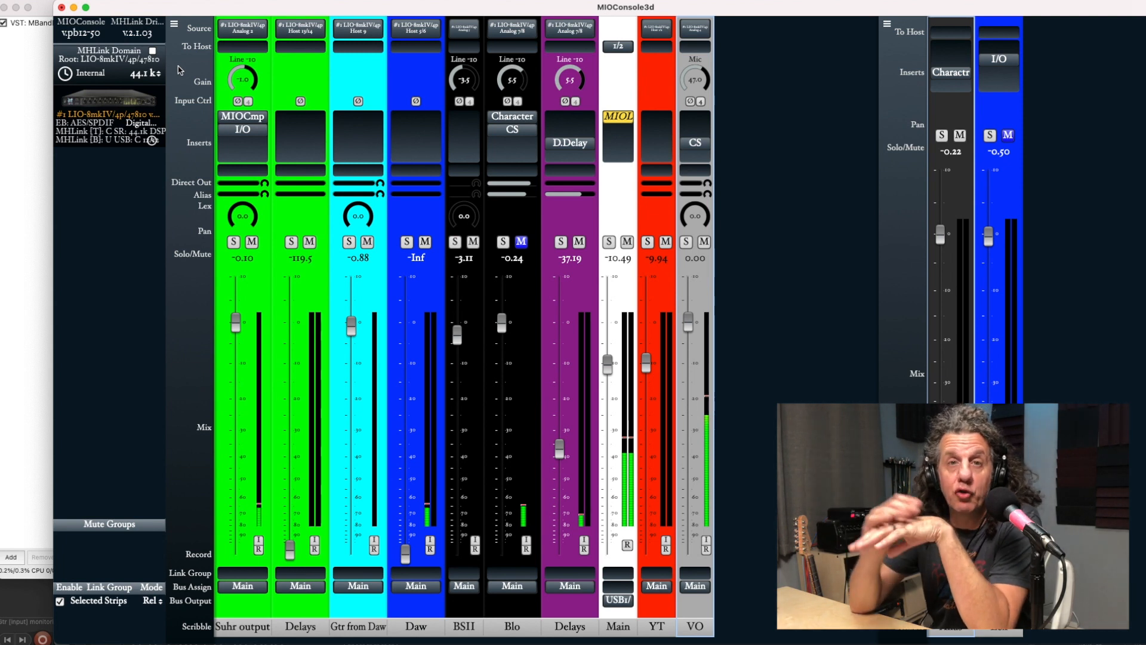
pyautogui.click(59, 0)
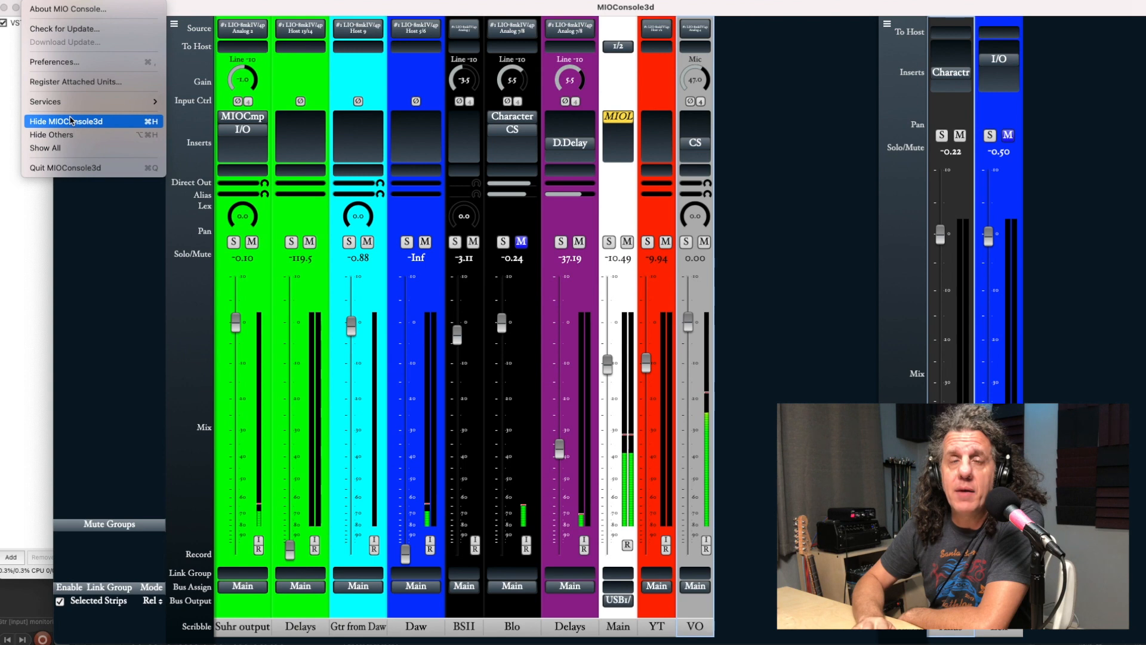
pyautogui.click(70, 121)
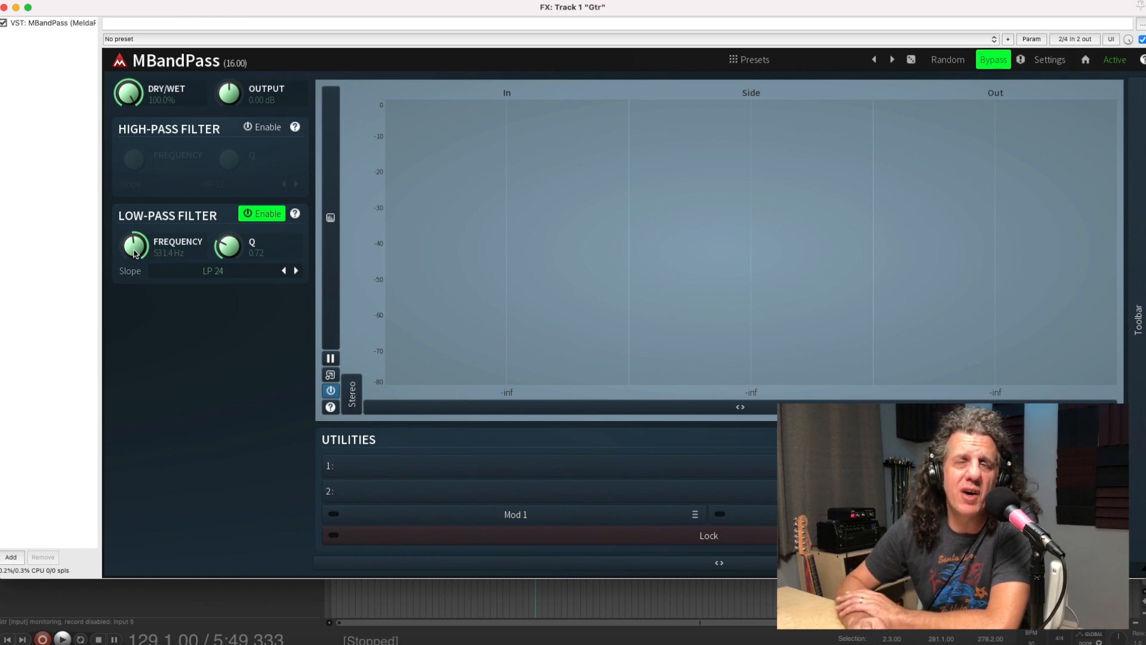
# - Try the low-pass filter frequency at 489.1 Hz and 7335 Hz, and view the available slope options
pyautogui.moveTo(135, 252)
pyautogui.mouseDown()
pyautogui.moveTo(132, 196)
pyautogui.moveTo(179, 263)
pyautogui.moveTo(149, 191)
pyautogui.moveTo(154, 281)
pyautogui.moveTo(154, 261)
pyautogui.mouseUp()
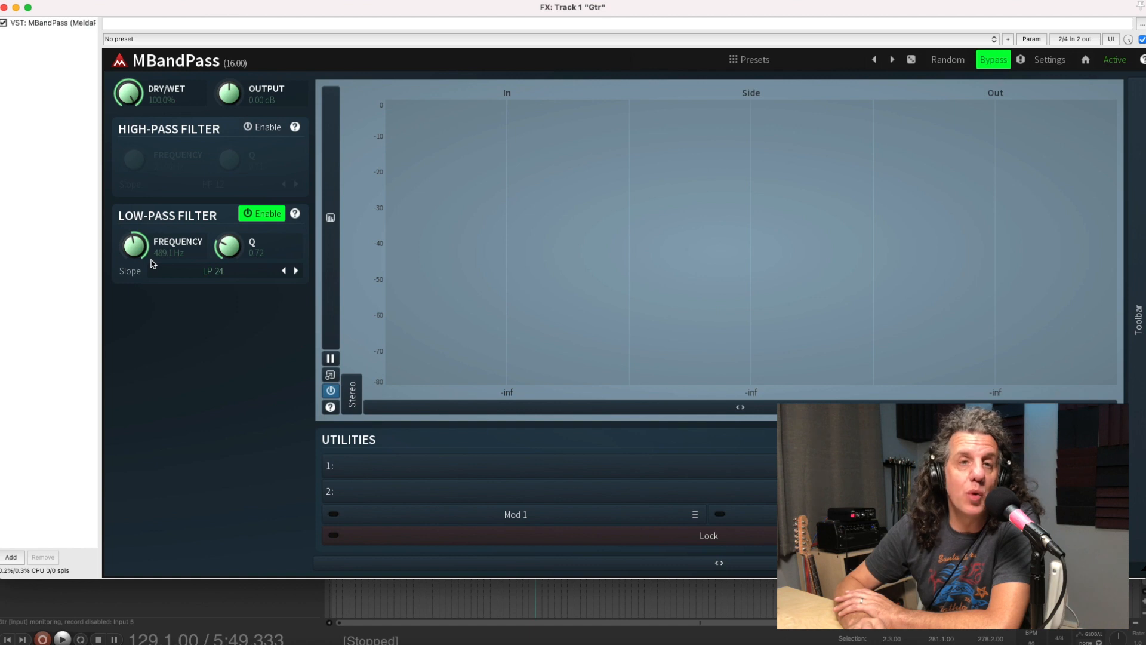
pyautogui.moveTo(132, 254); pyautogui.dragTo(132, 195)
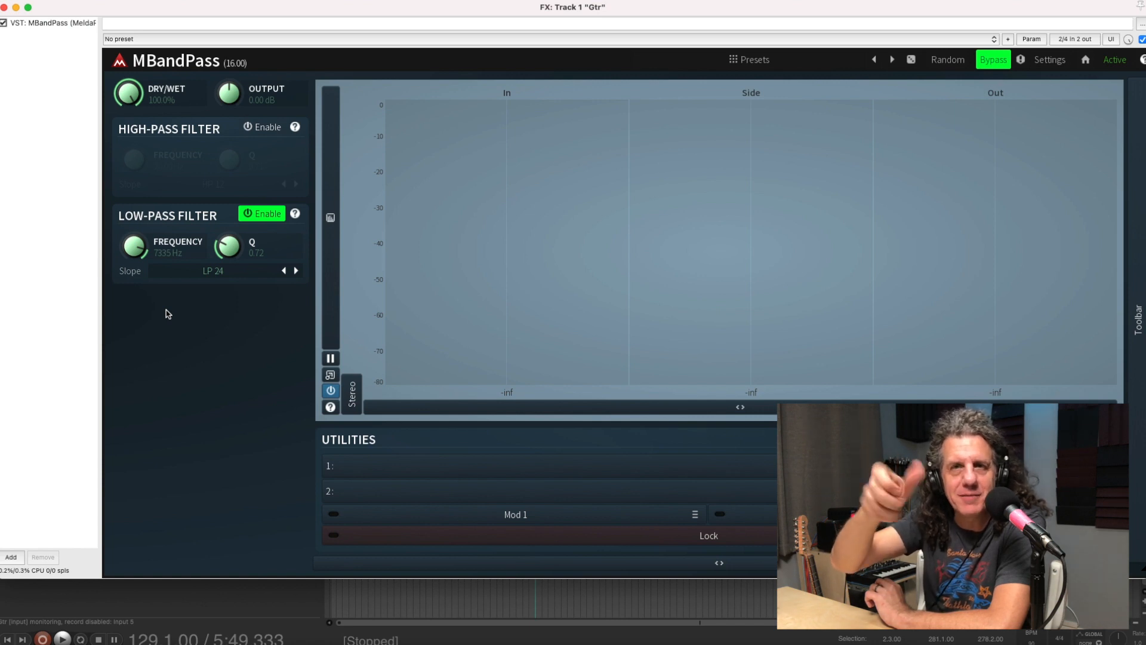
pyautogui.click(221, 276)
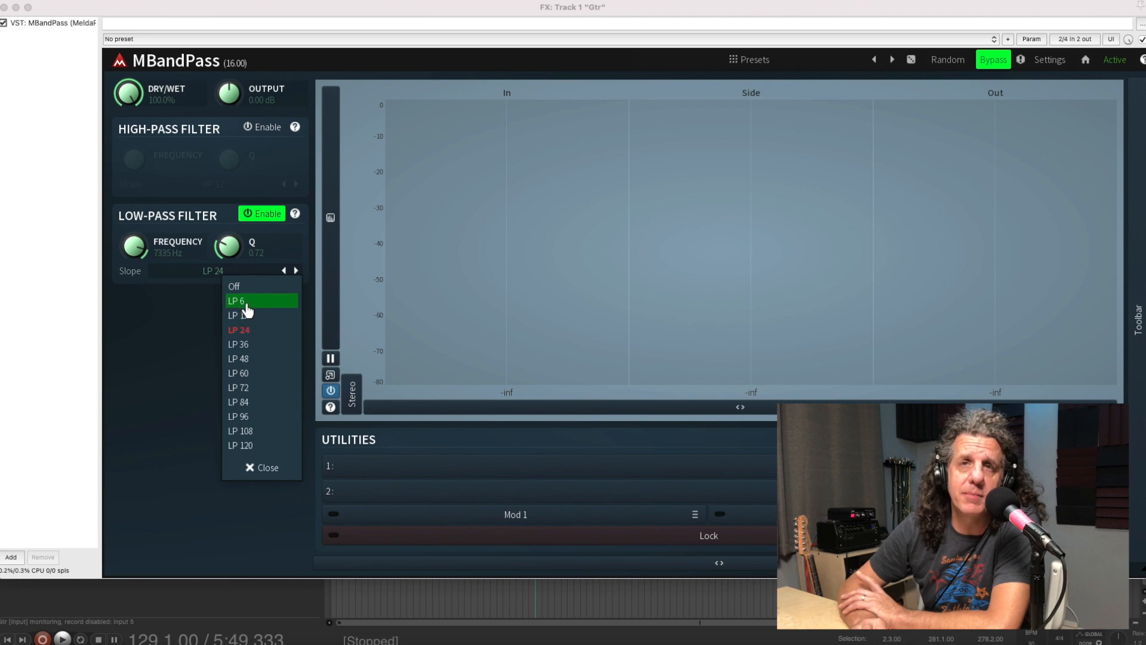
pyautogui.click(192, 333)
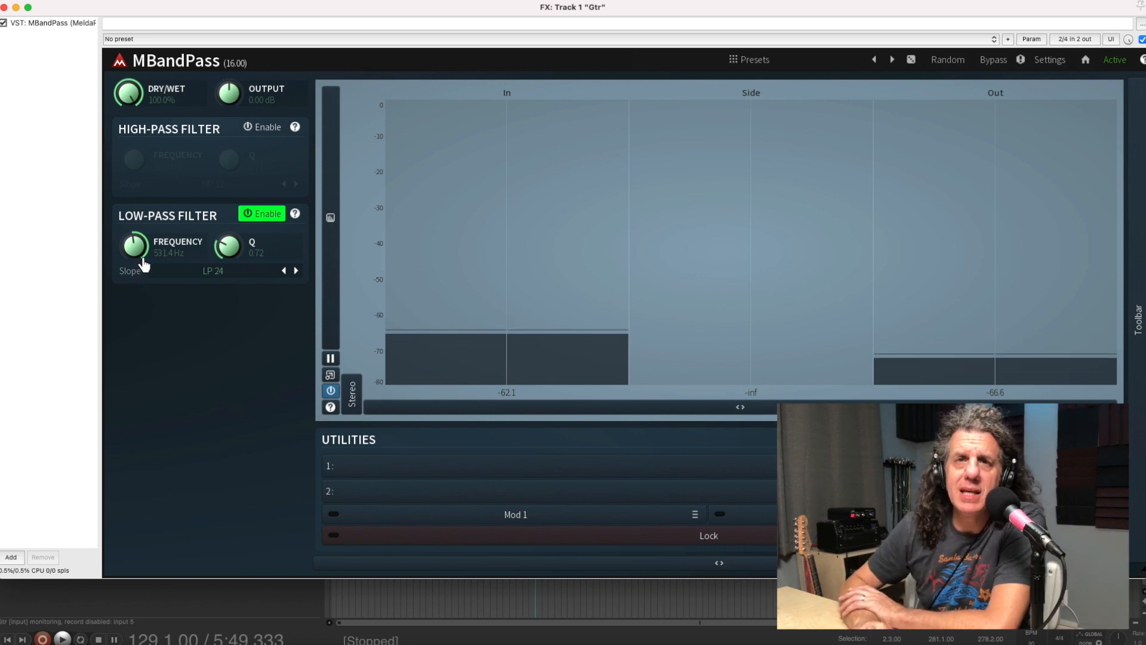
# - Clear and relearn Mod 1's parameters, sweeping the low-pass frequency from 531.4 to 6389 Hz and Q from 0.72 to 3.22
pyautogui.click(516, 516)
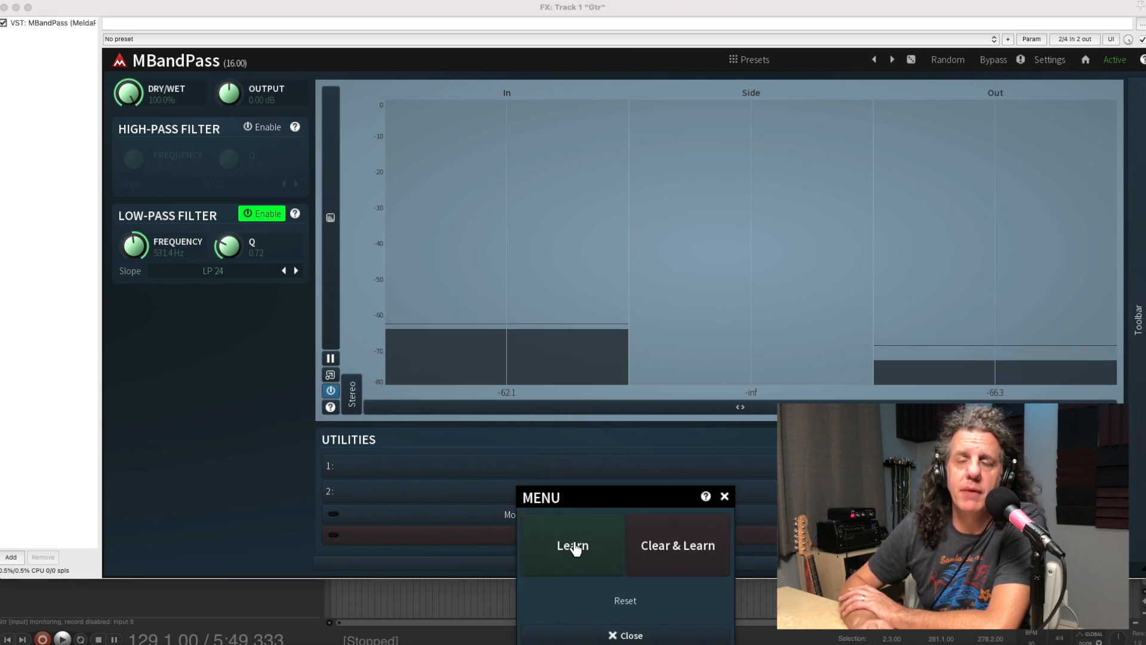
pyautogui.click(669, 552)
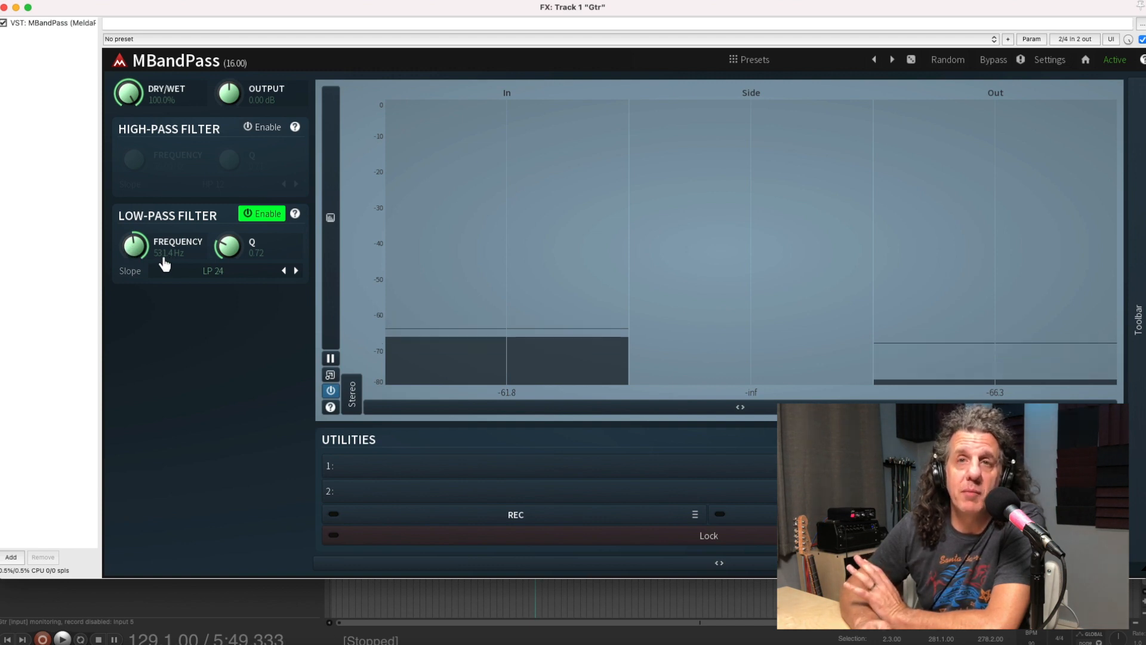
pyautogui.moveTo(134, 253); pyautogui.dragTo(135, 198)
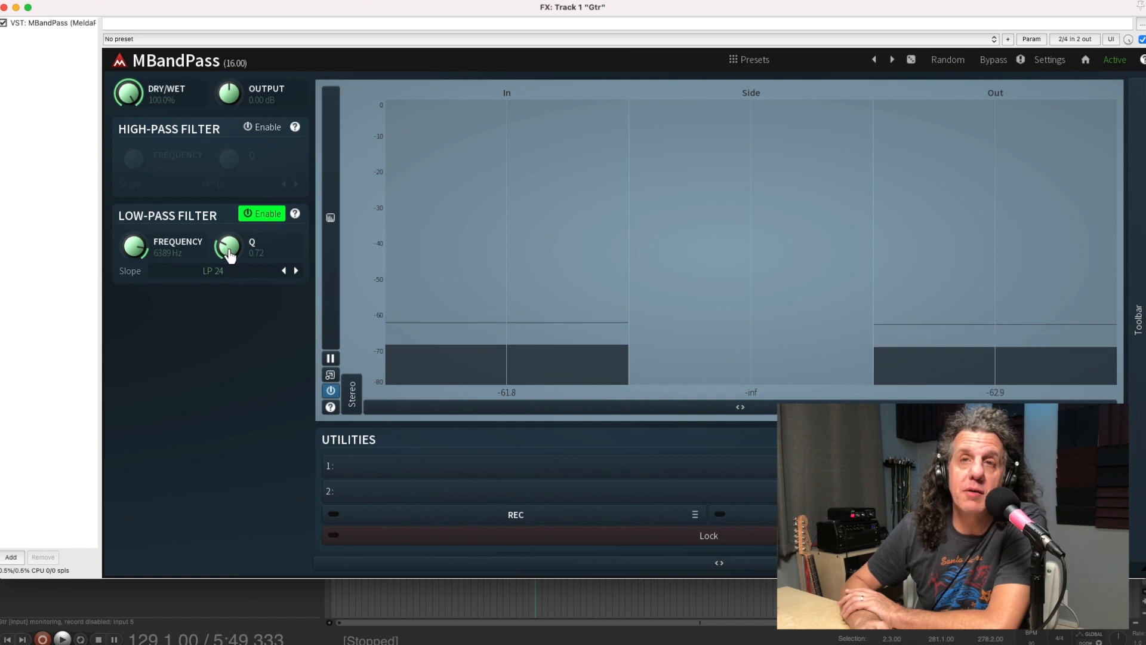
pyautogui.moveTo(230, 254); pyautogui.dragTo(228, 234)
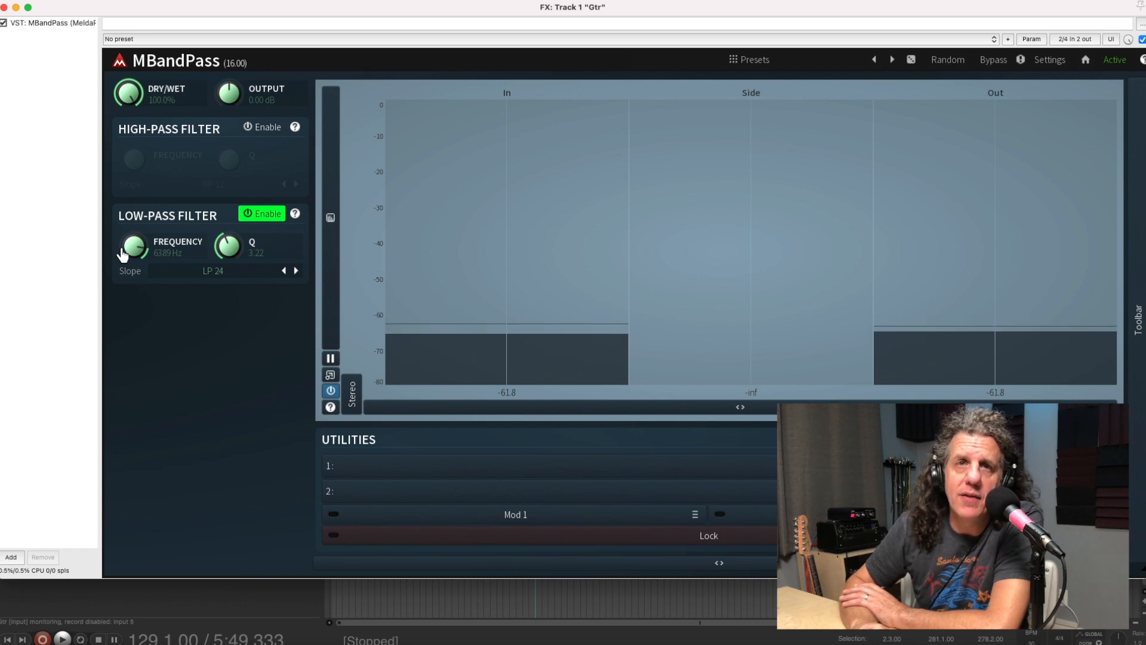
# - Enable modulator 1, open its settings, and raise the modulator shape's Step amount to 100%
pyautogui.click(334, 515)
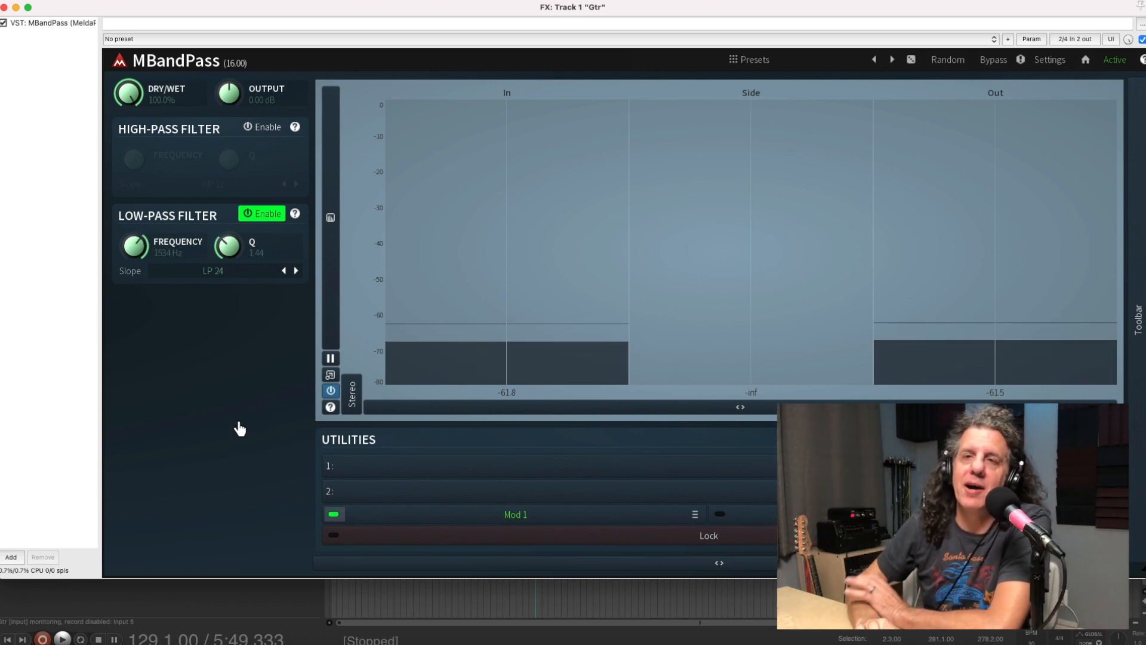
pyautogui.click(516, 517)
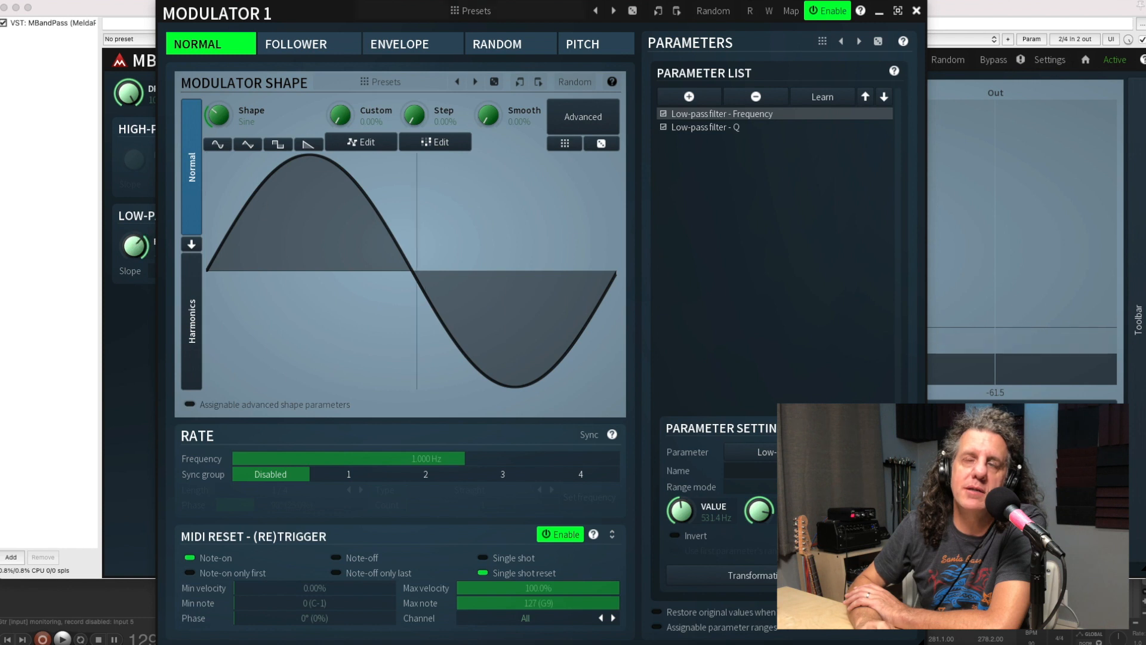
pyautogui.moveTo(340, 12)
pyautogui.mouseDown()
pyautogui.moveTo(478, 12)
pyautogui.moveTo(483, 2)
pyautogui.moveTo(346, 15)
pyautogui.mouseUp()
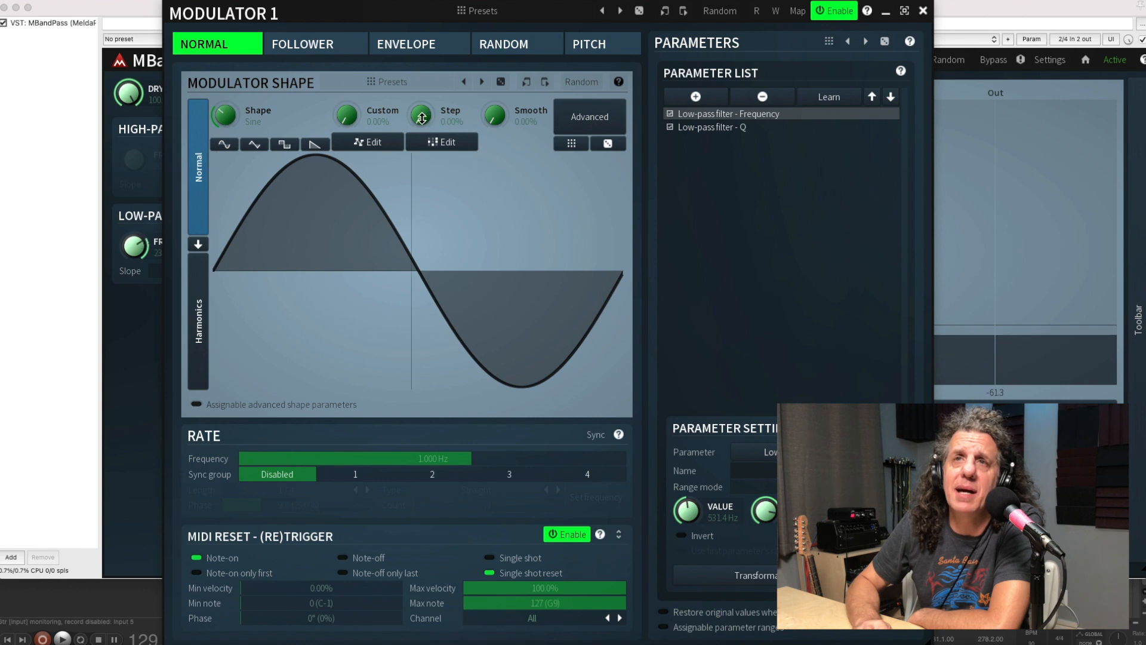
pyautogui.moveTo(452, 123); pyautogui.dragTo(421, 85)
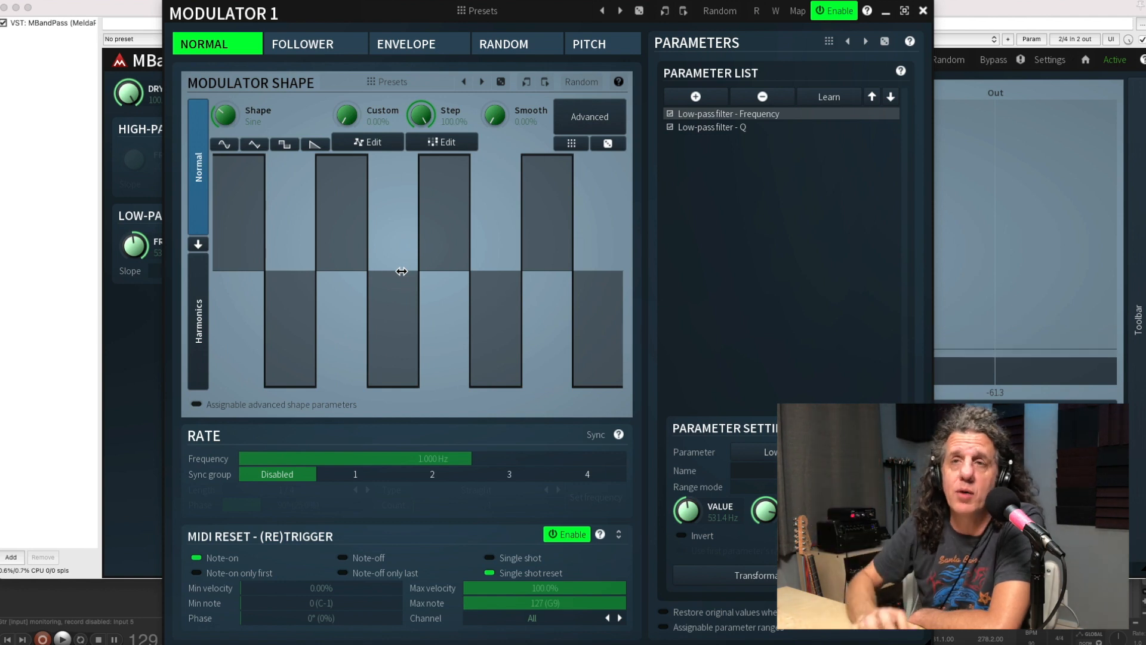
# - Open the modulator's step sequencer and set the number of steps to 16 and the quantization to 10
pyautogui.click(442, 145)
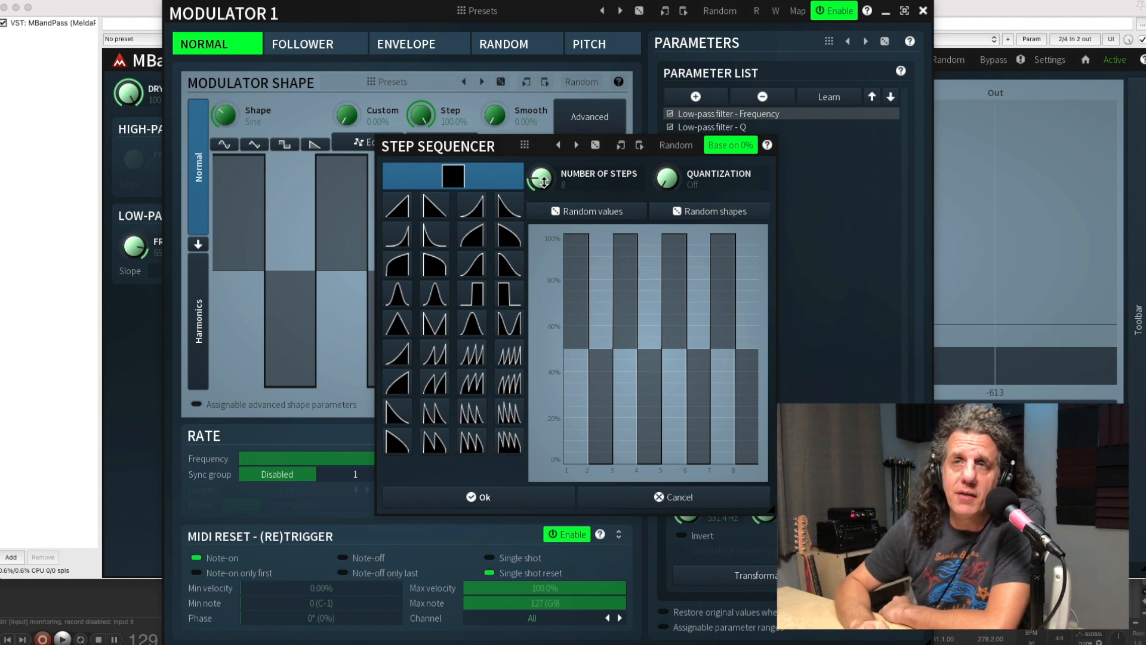
pyautogui.moveTo(542, 178); pyautogui.dragTo(545, 142)
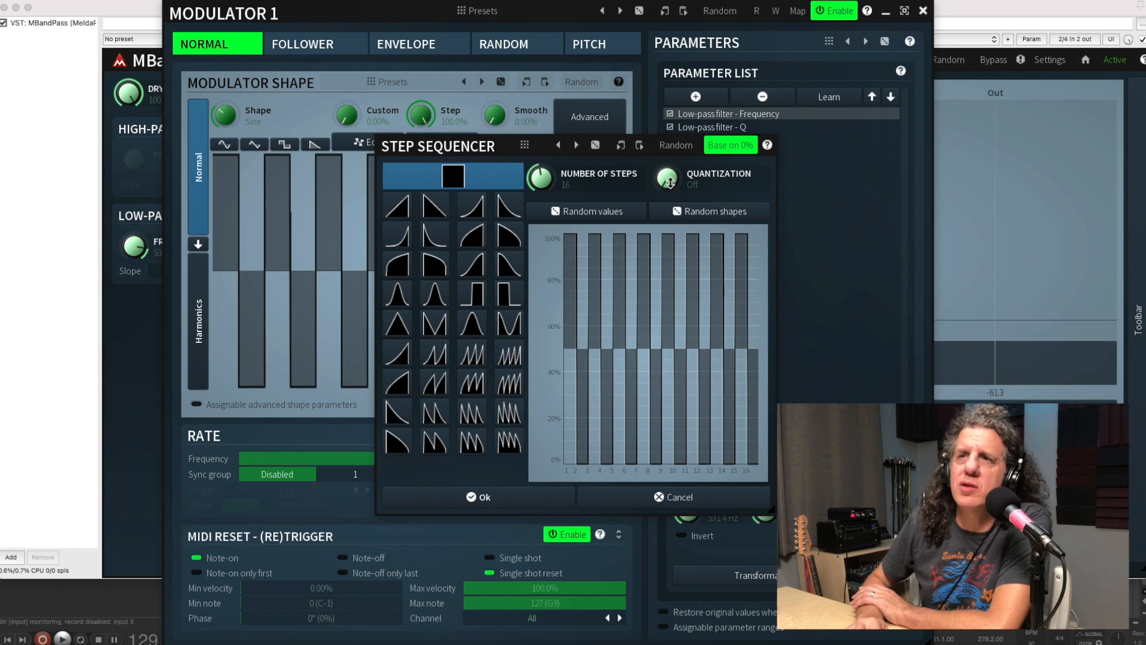
pyautogui.moveTo(668, 181); pyautogui.dragTo(668, 175)
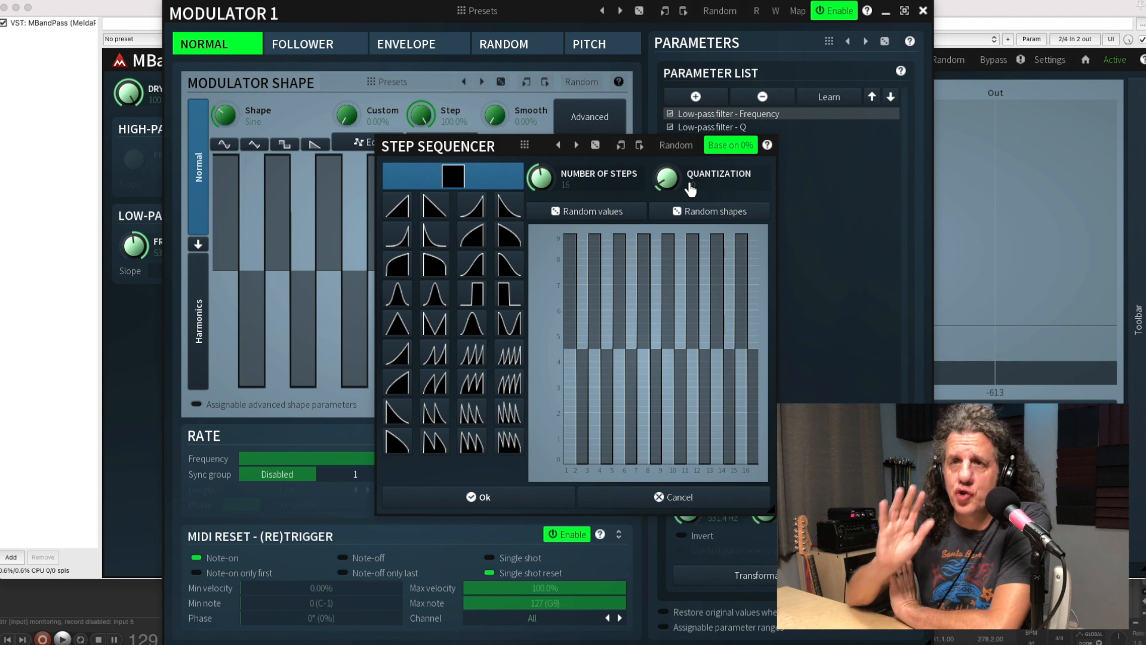
# - Set sequencer steps 1, 2, 4, 5, 6, 7 and 8 to the values 6, 1, 3, 7, 4, 5 and 2 respectively
pyautogui.click(572, 323)
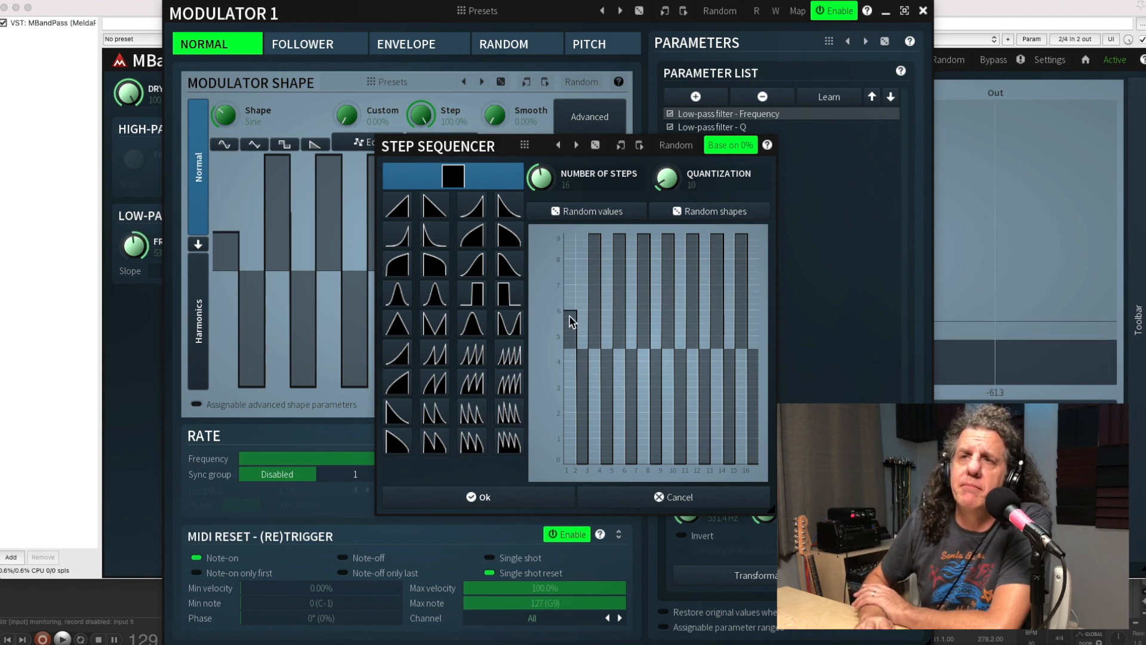
pyautogui.click(584, 441)
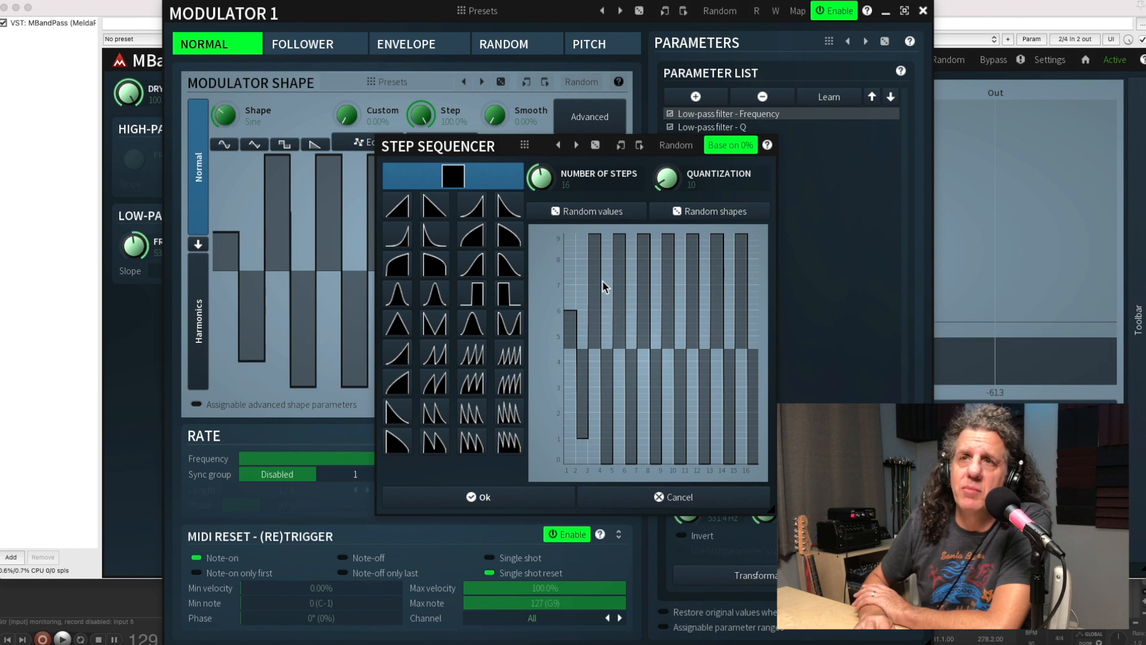
pyautogui.click(608, 387)
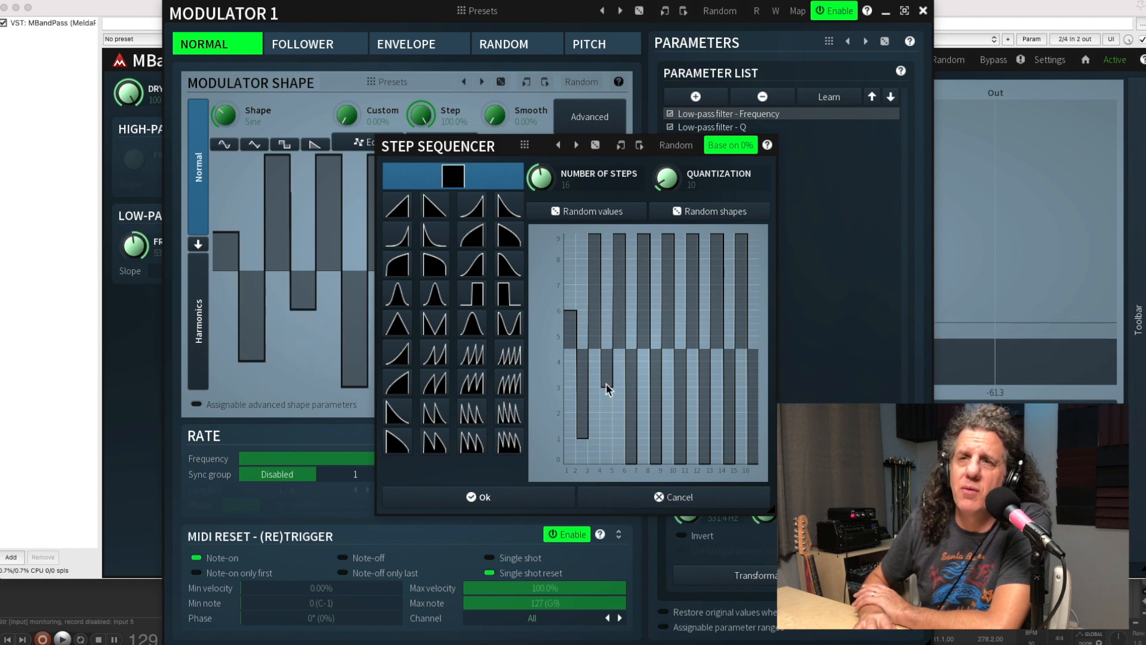
pyautogui.click(622, 285)
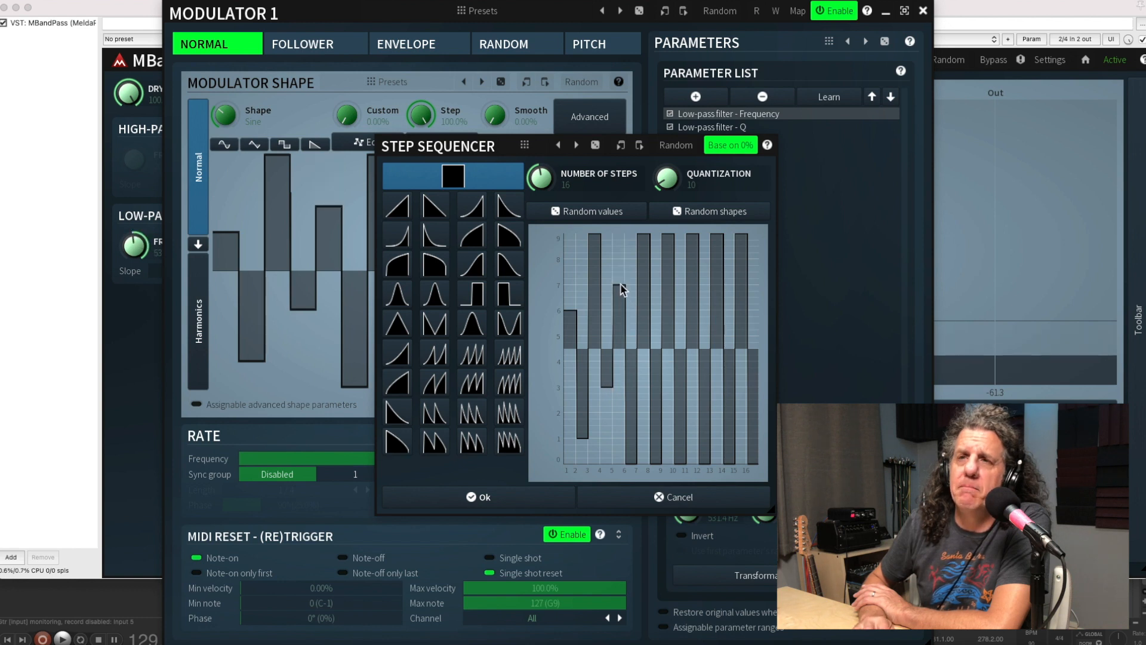
pyautogui.click(633, 360)
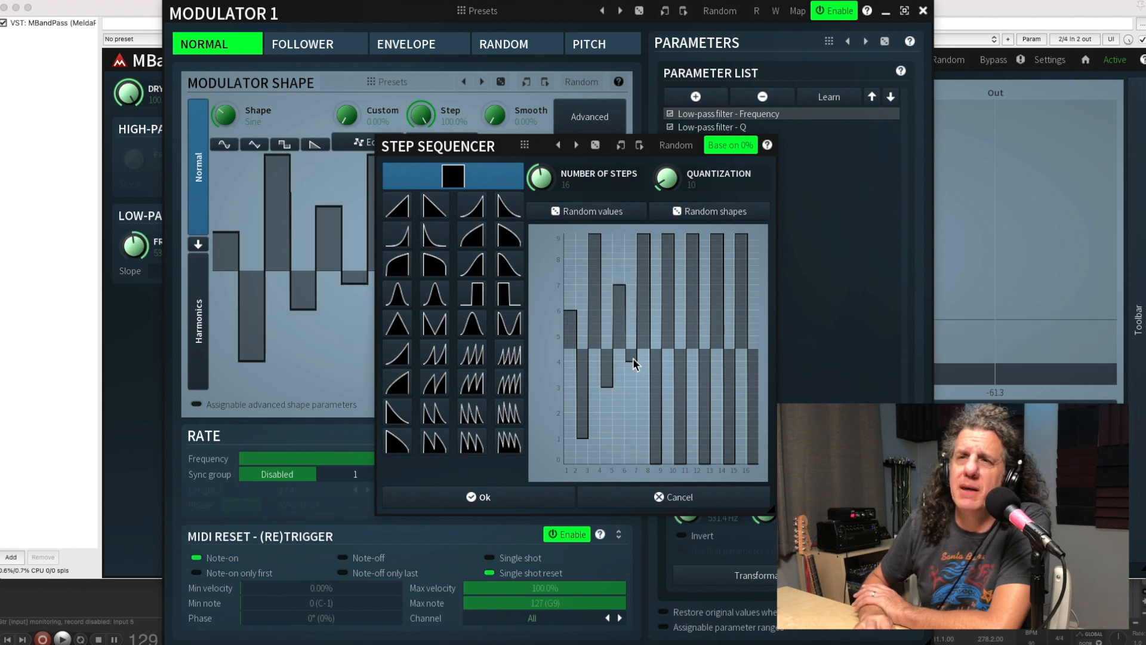
pyautogui.click(643, 334)
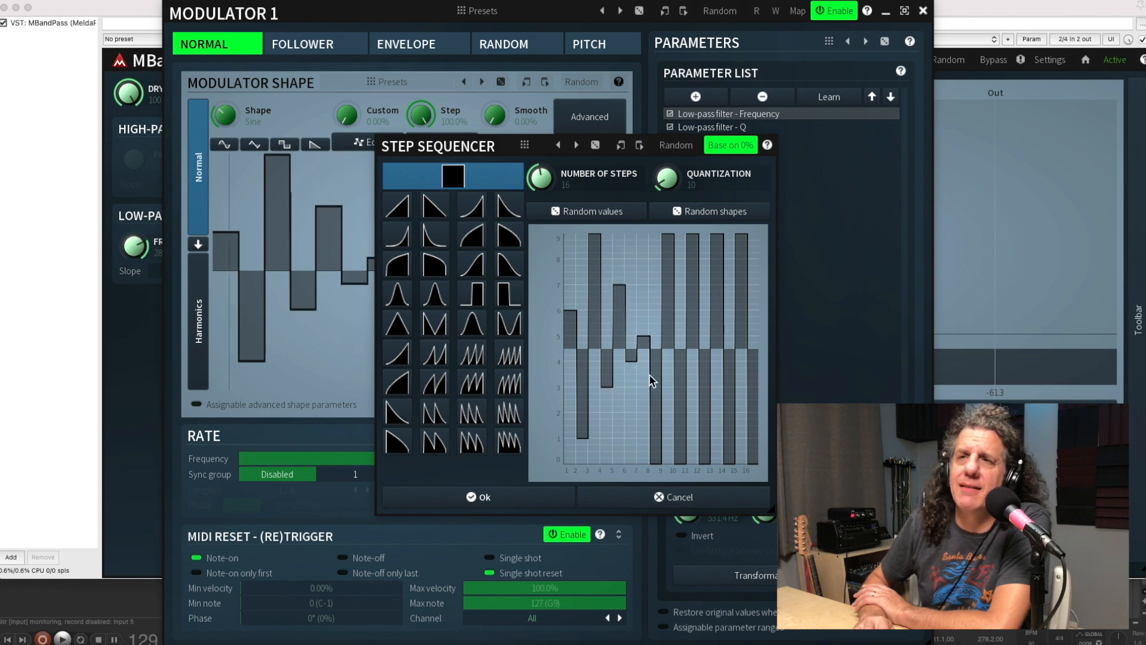
pyautogui.click(654, 421)
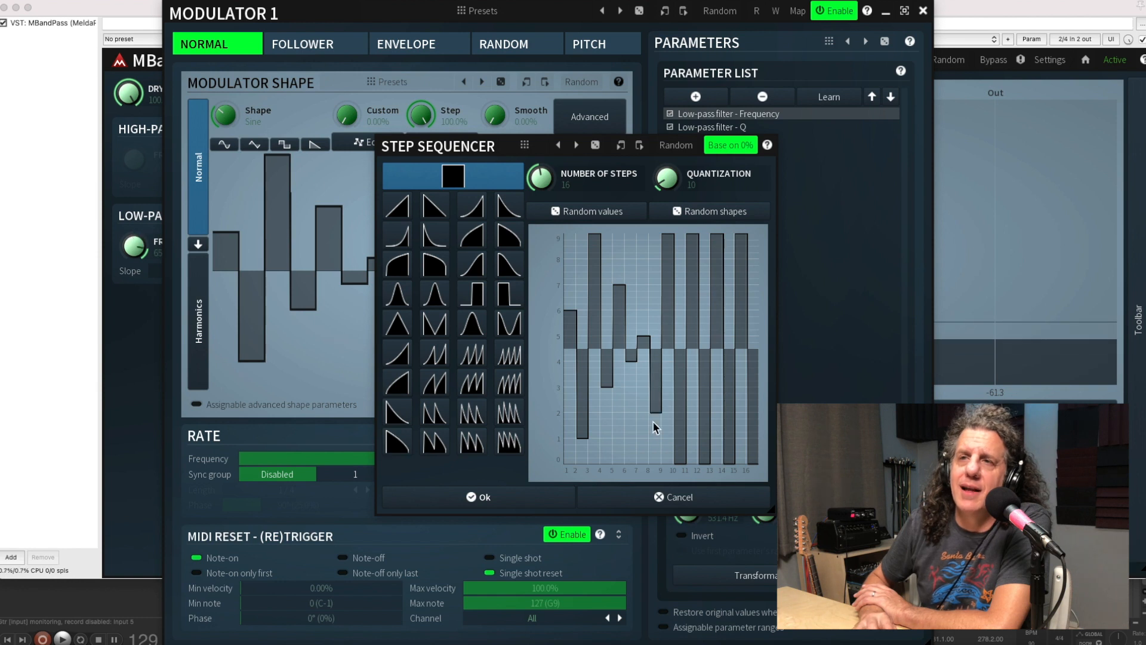
# - Set sequencer steps 9 through 15 to the values 7, 4, 6, 3, 8, 2 and 7, and accept the sequence
pyautogui.click(670, 301)
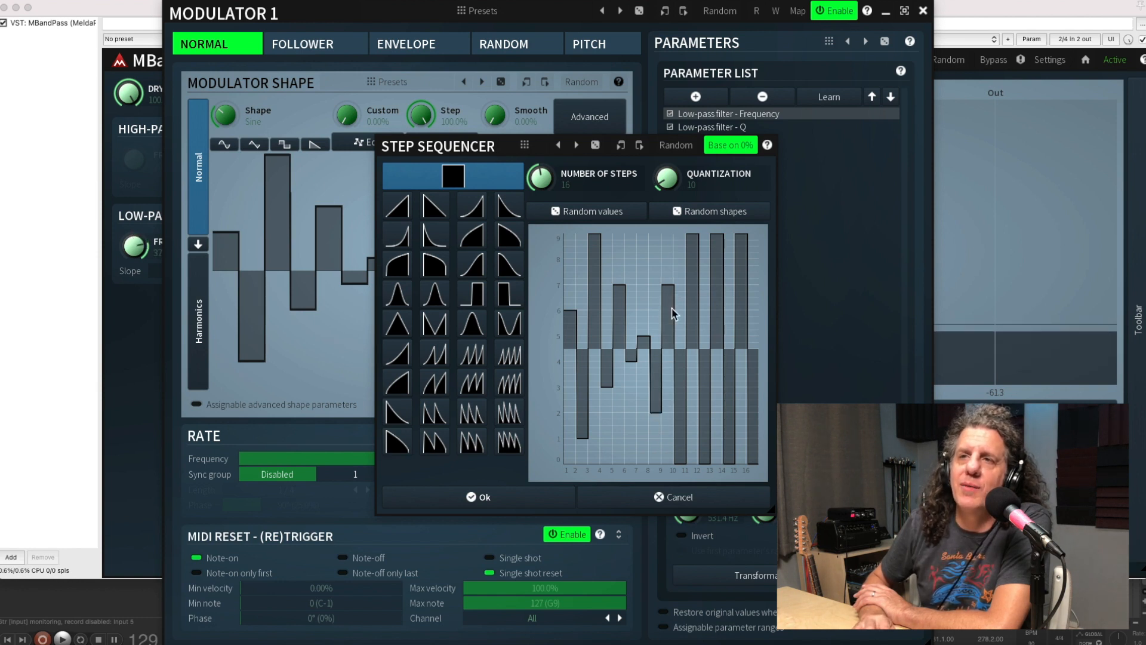
pyautogui.click(684, 371)
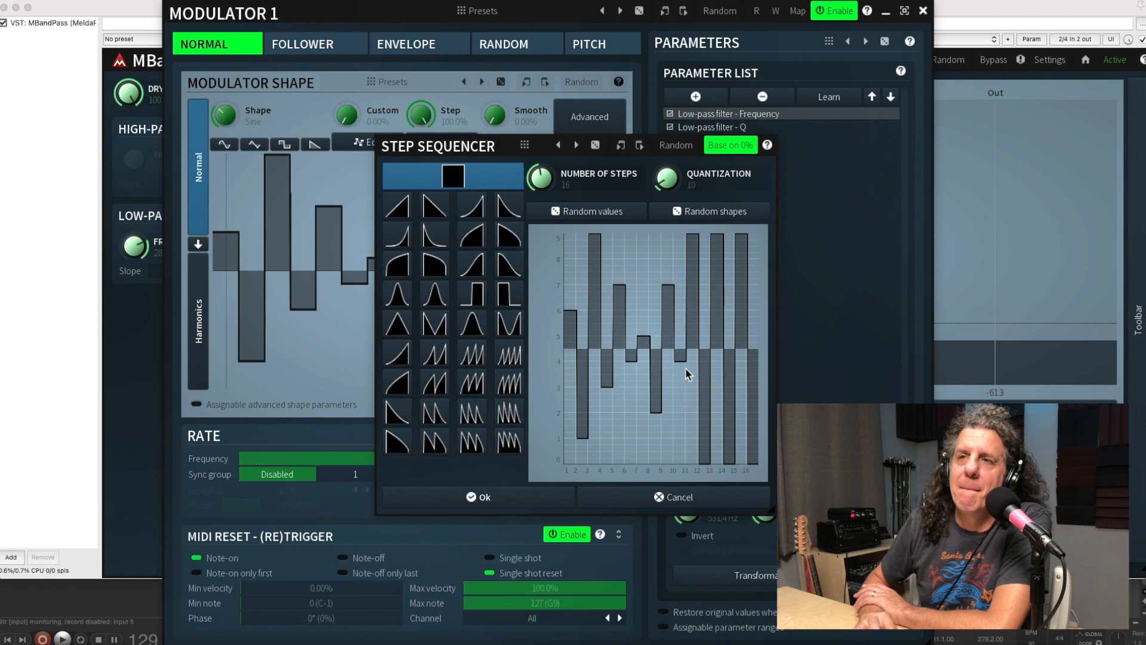
pyautogui.click(695, 312)
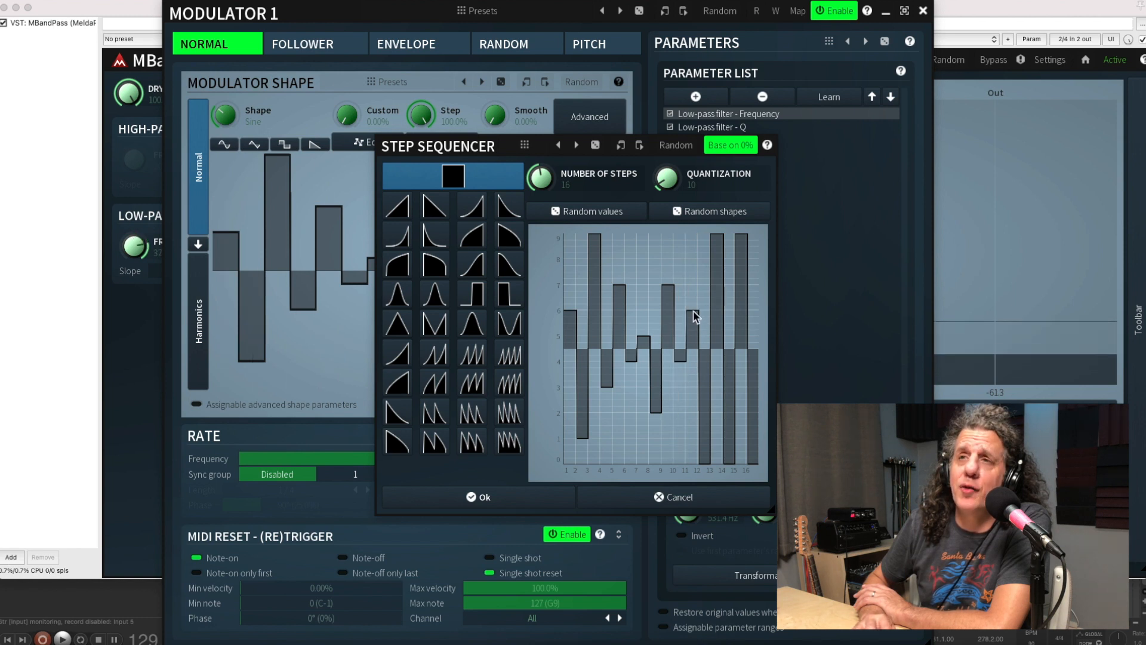
pyautogui.click(704, 393)
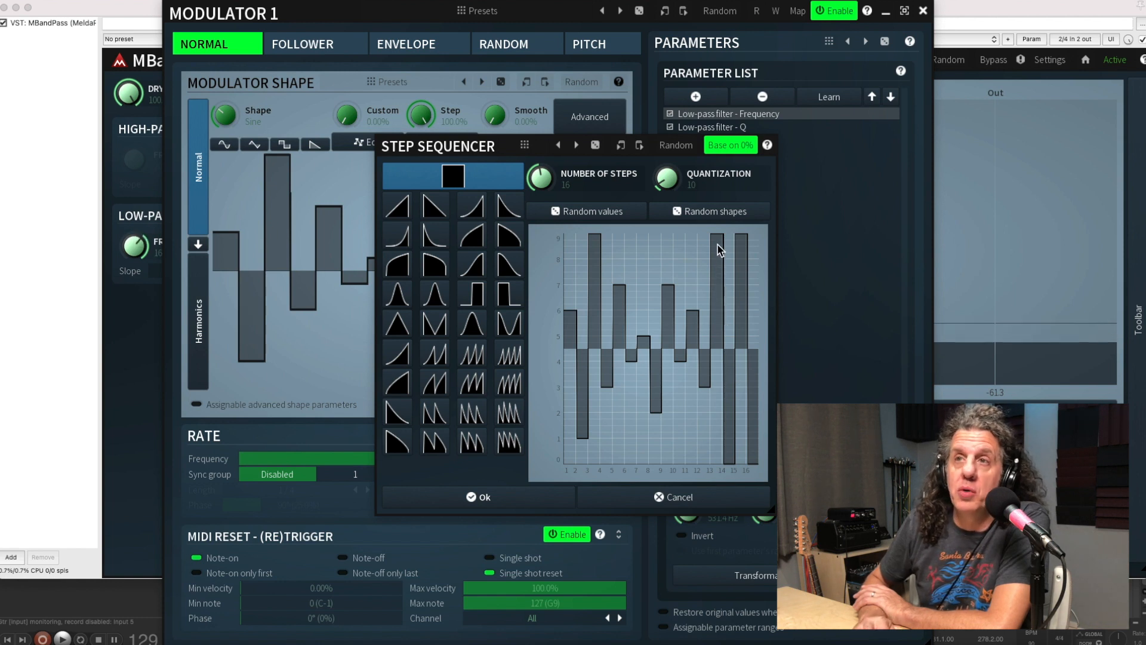
pyautogui.click(718, 259)
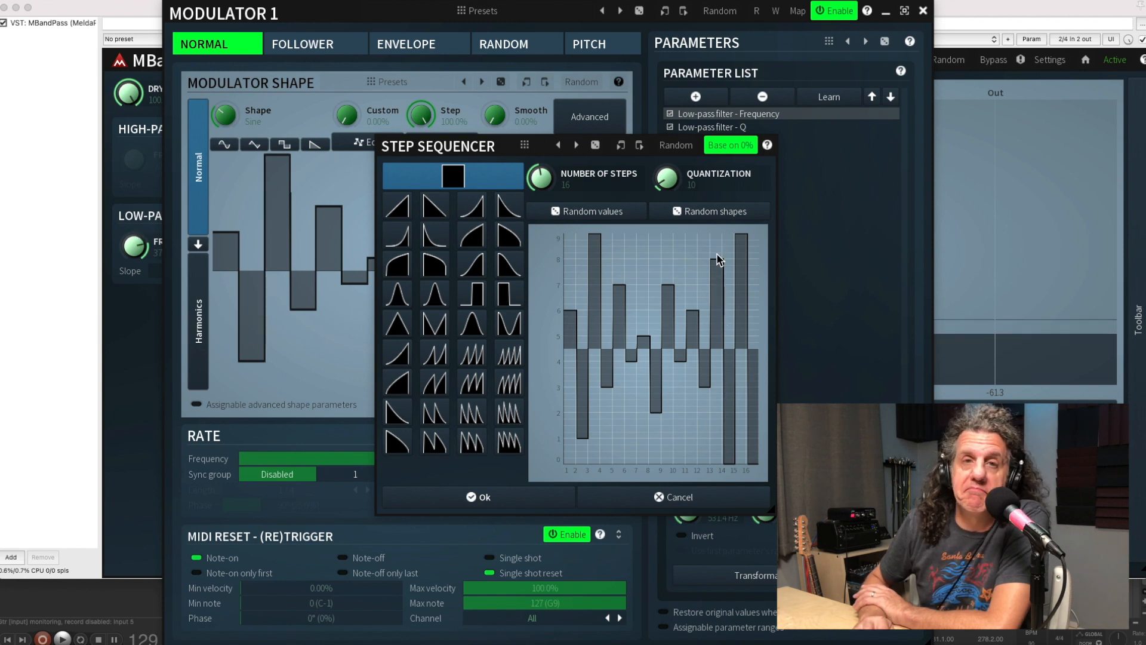
pyautogui.click(729, 415)
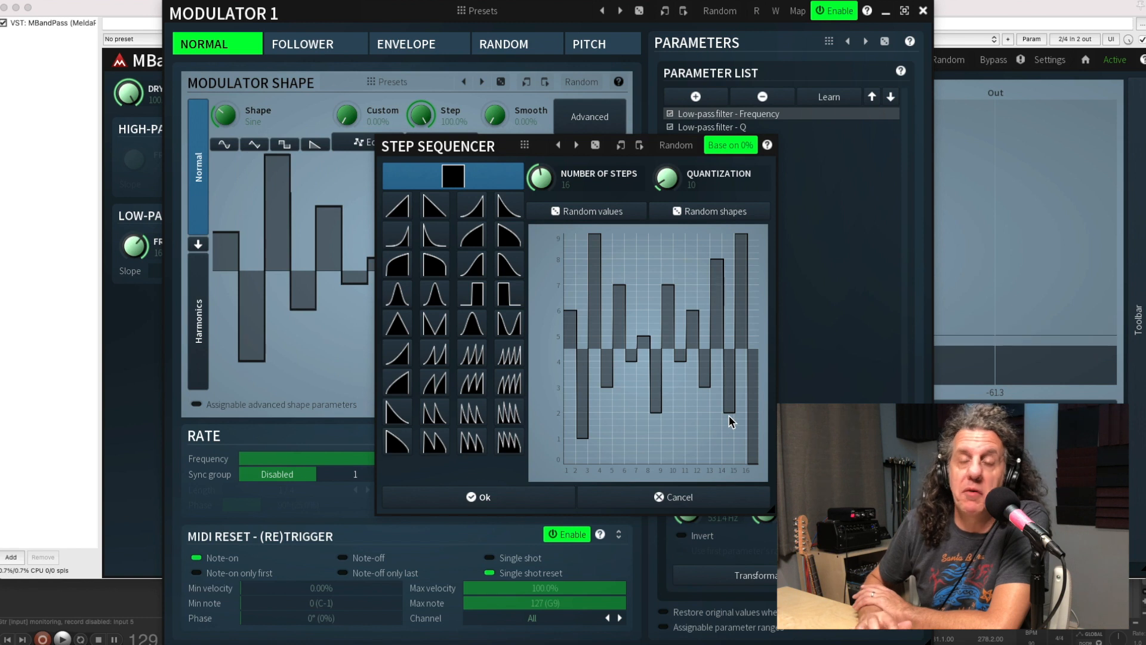
pyautogui.click(741, 292)
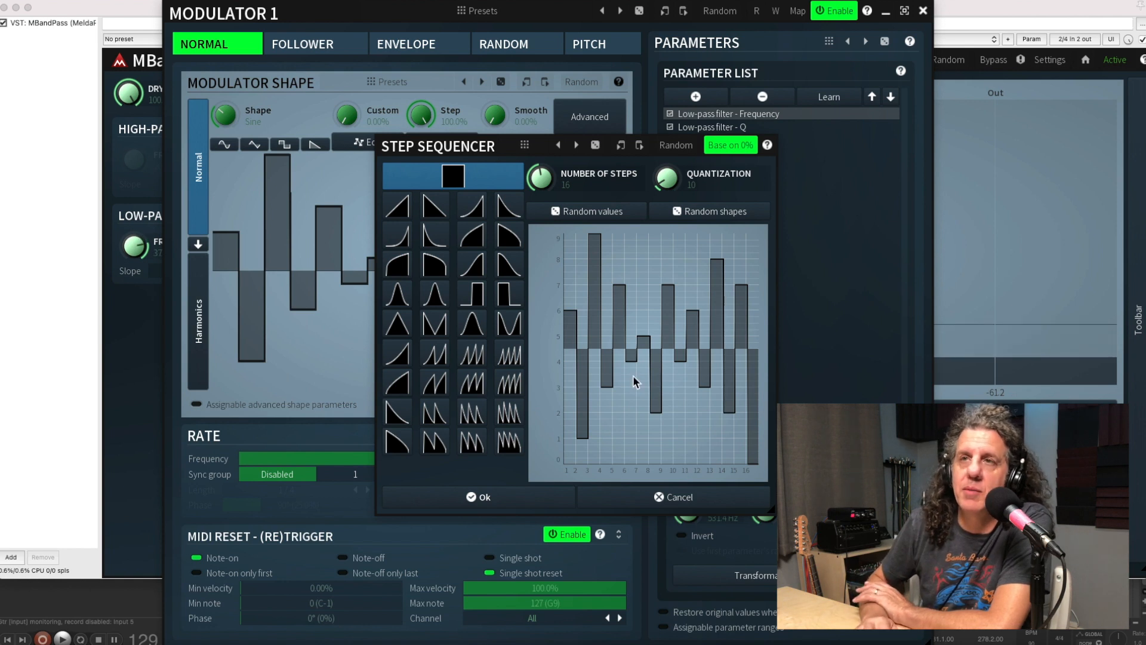
pyautogui.click(481, 498)
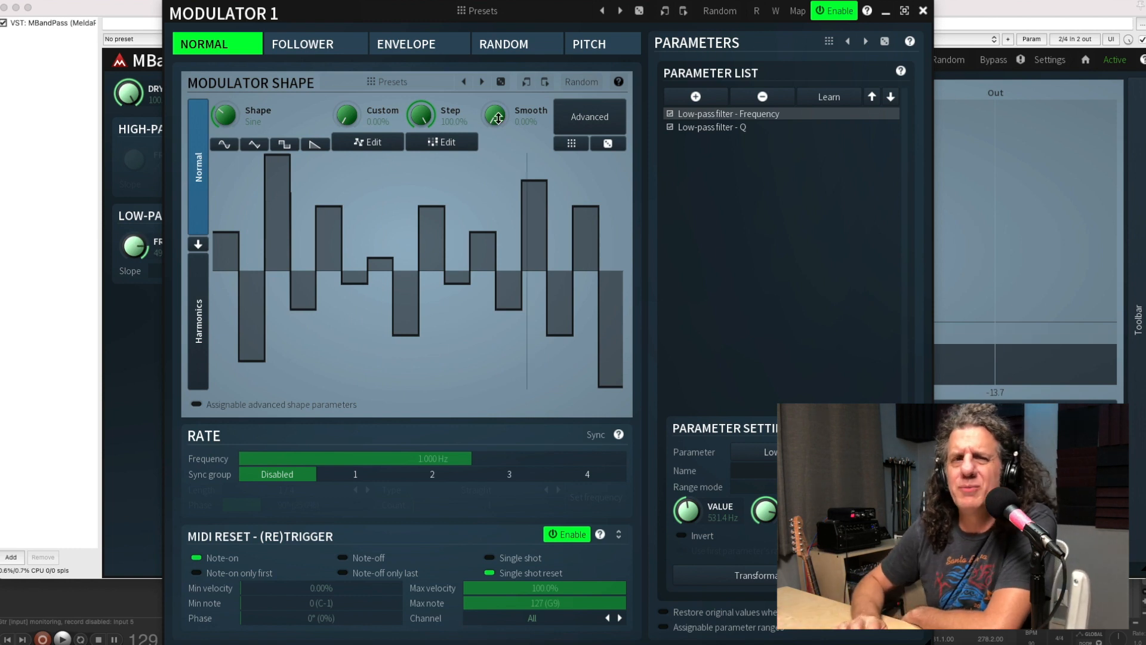
# - Reopen the step sequencer, lower step 10 to 3 and step 6 to 2, and accept the changes
pyautogui.click(440, 143)
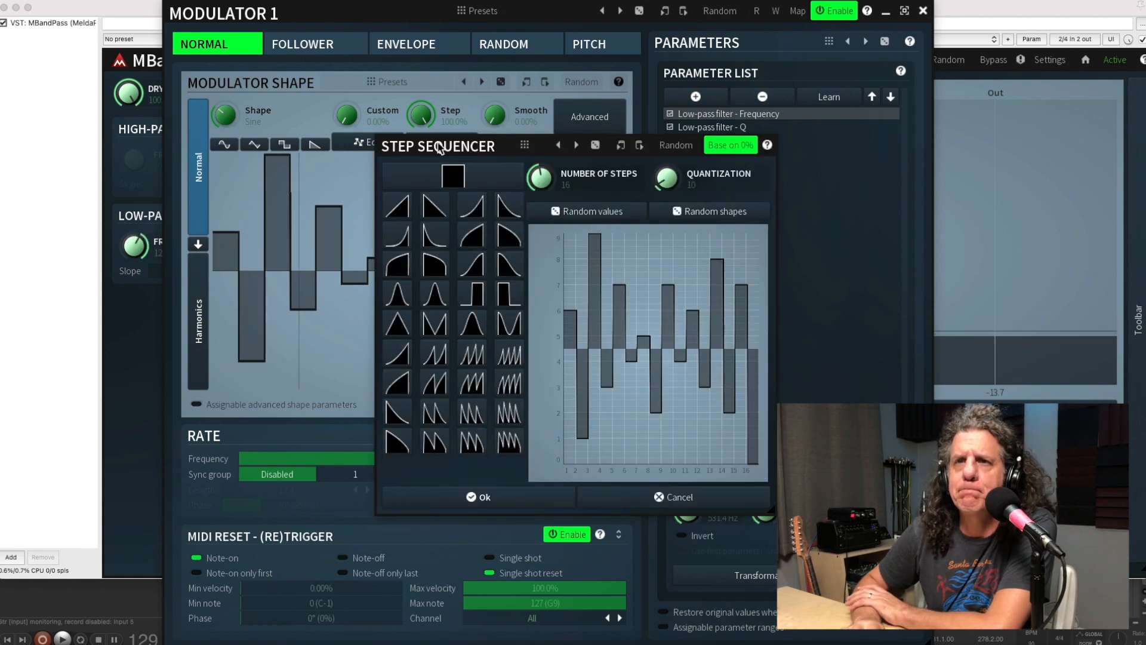
pyautogui.click(679, 375)
pyautogui.moveTo(631, 375); pyautogui.dragTo(629, 409)
pyautogui.click(502, 499)
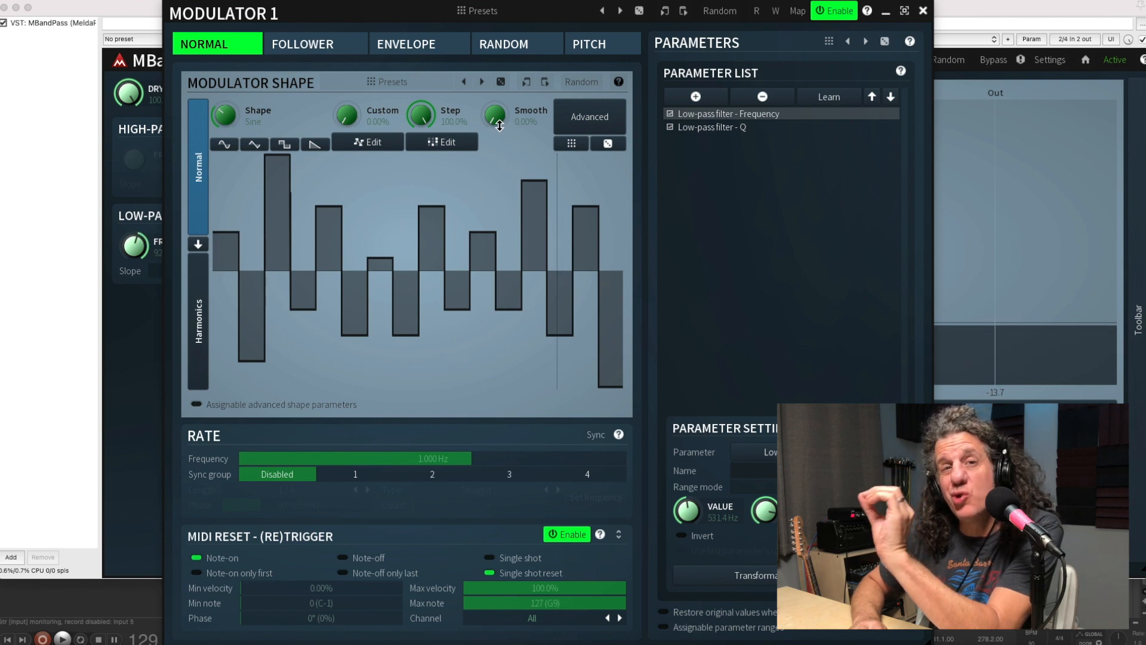
# - Try the modulator shape's Smooth amount at 18% and 0%, and set it to 22.4%
pyautogui.moveTo(495, 117); pyautogui.dragTo(496, 109)
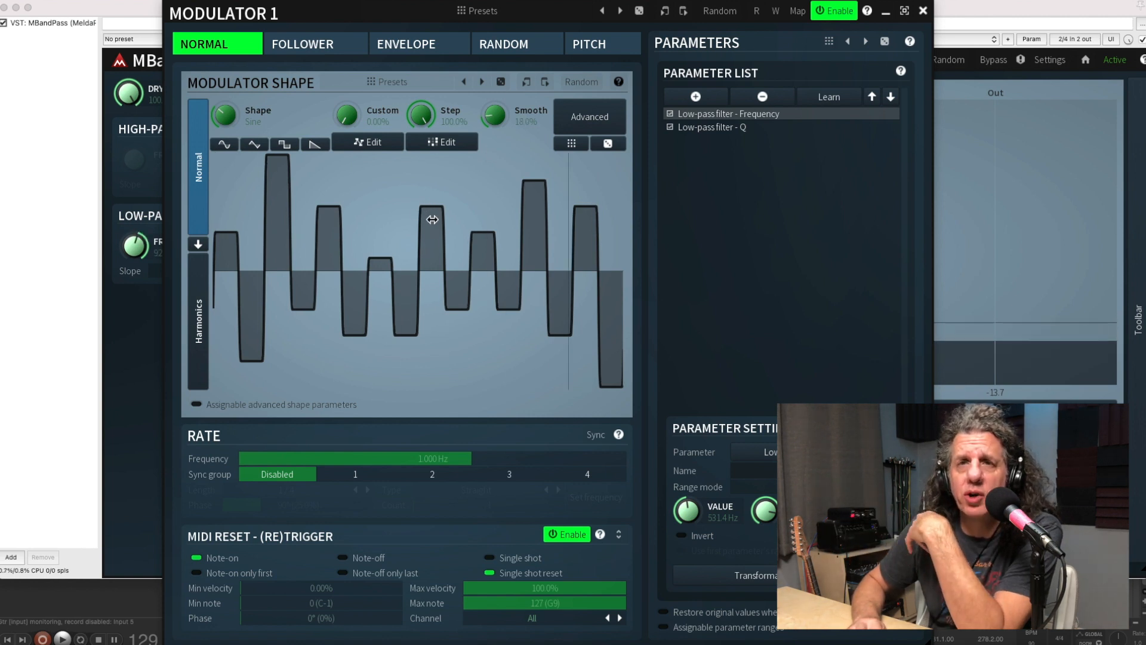
pyautogui.moveTo(495, 112); pyautogui.dragTo(496, 125)
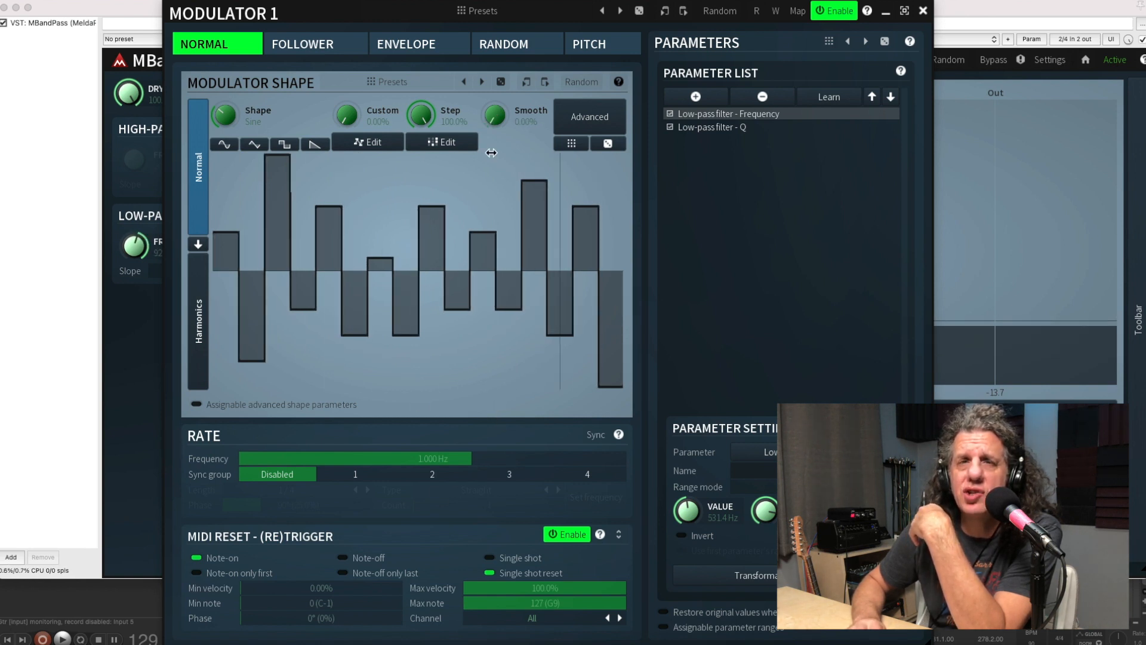
pyautogui.moveTo(492, 108); pyautogui.dragTo(493, 94)
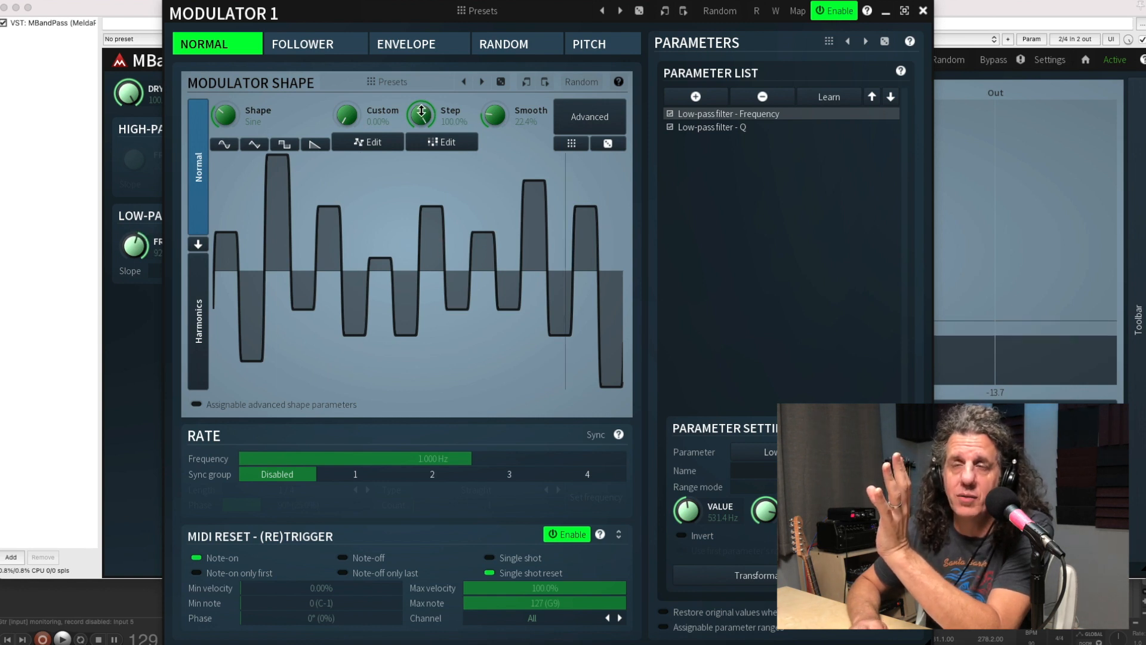
# - Try the modulator shape's Step amount at 64% and return it to 100%
pyautogui.moveTo(421, 111); pyautogui.dragTo(421, 142)
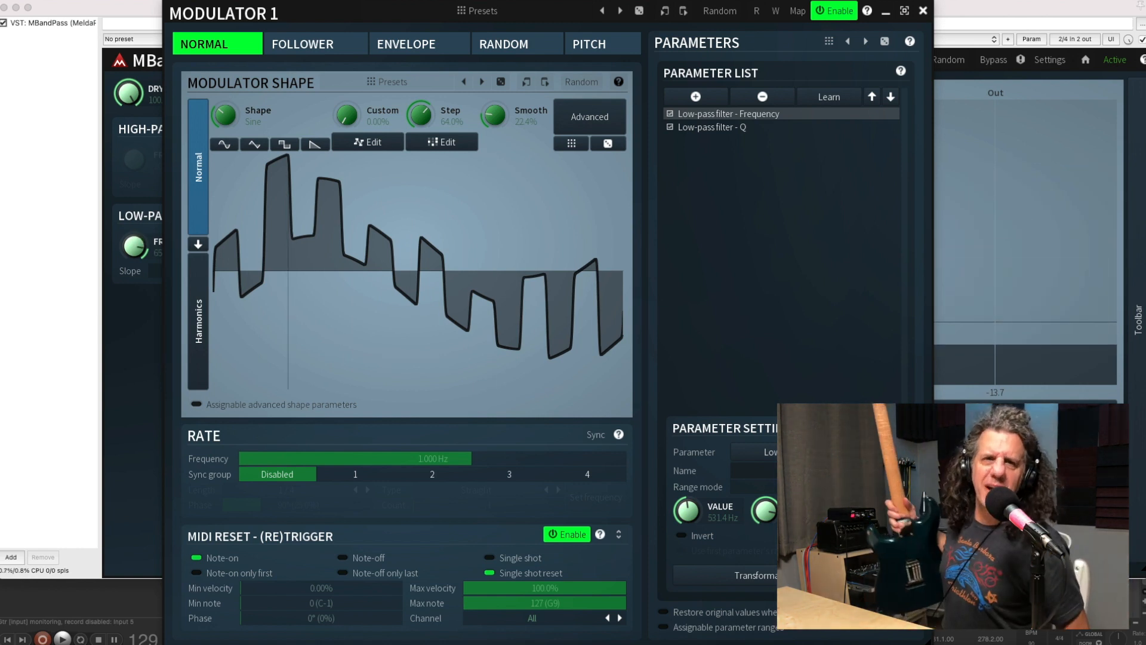
pyautogui.moveTo(421, 115); pyautogui.dragTo(421, 72)
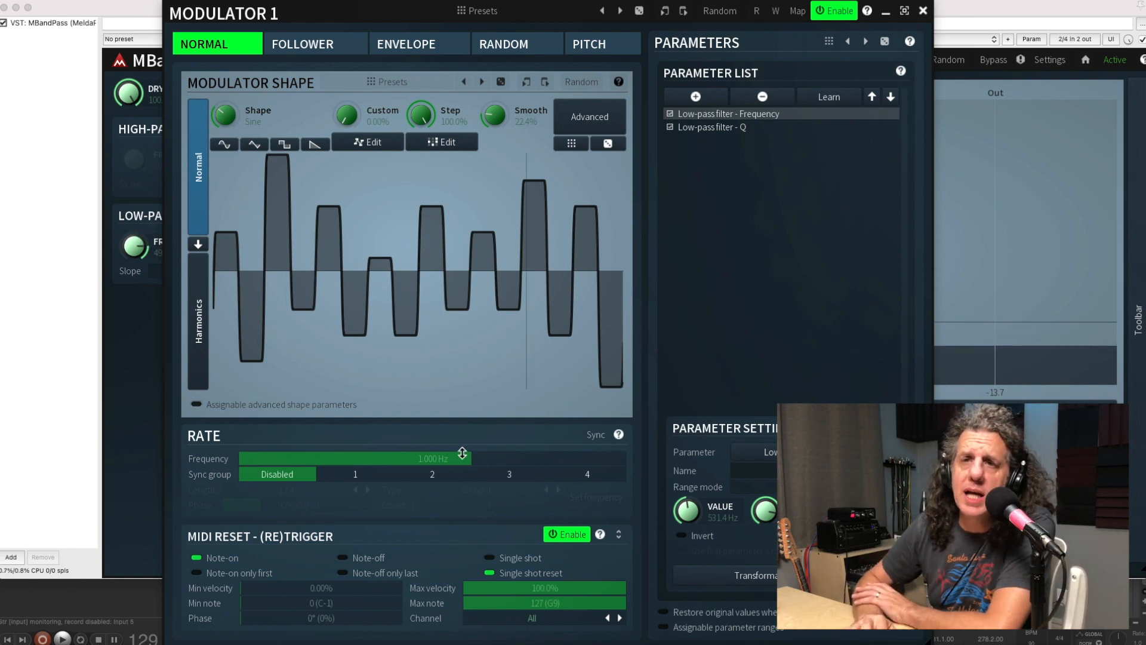
# - Set modulator 1's rate frequency to 0.2291 Hz and move its window aside to reveal the low-pass filter settings
pyautogui.moveTo(468, 458); pyautogui.dragTo(422, 458)
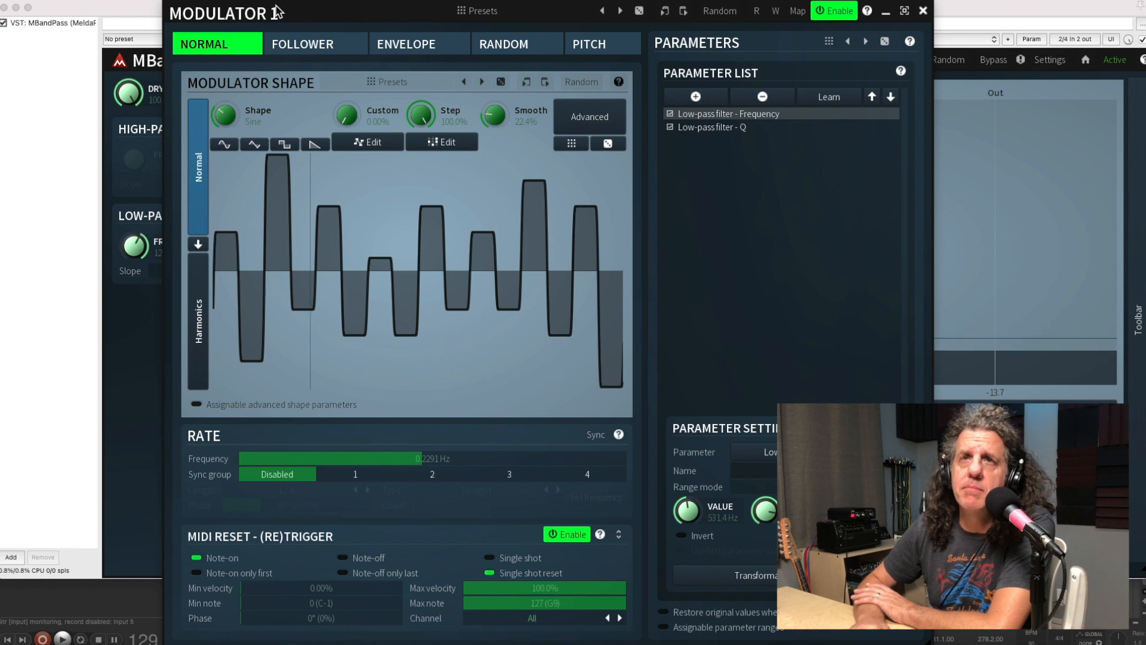
pyautogui.moveTo(280, 12); pyautogui.dragTo(484, 10)
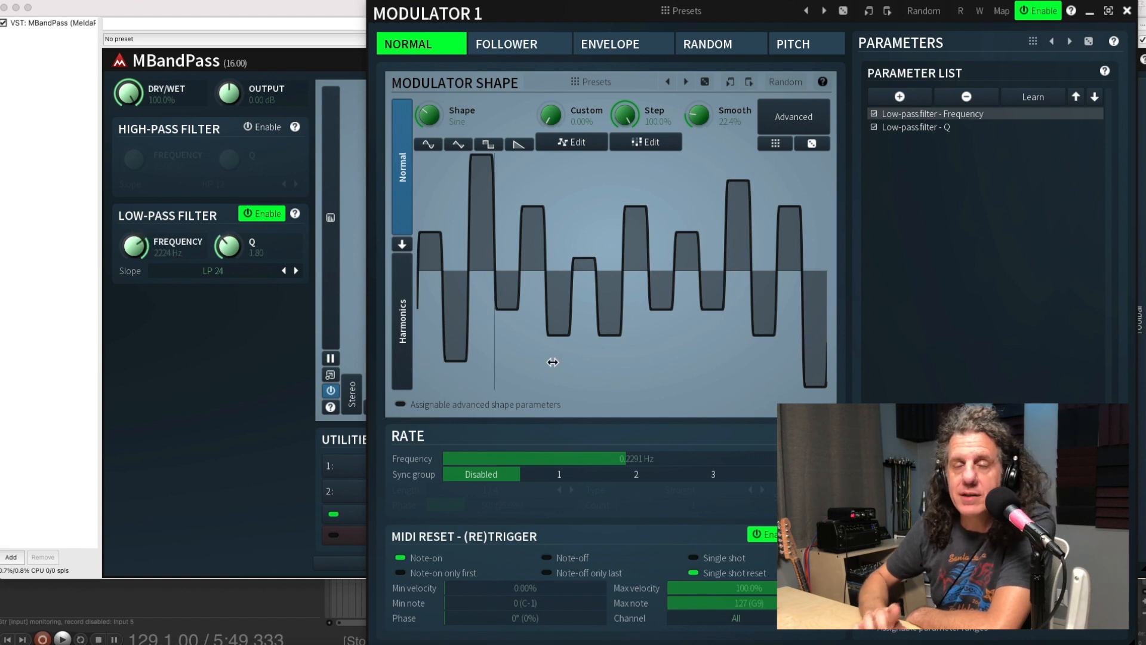
# - Open and enable modulator 2, arranging both modulator windows so modulator 1 stays partly visible beside it
pyautogui.moveTo(460, 15); pyautogui.dragTo(144, 9)
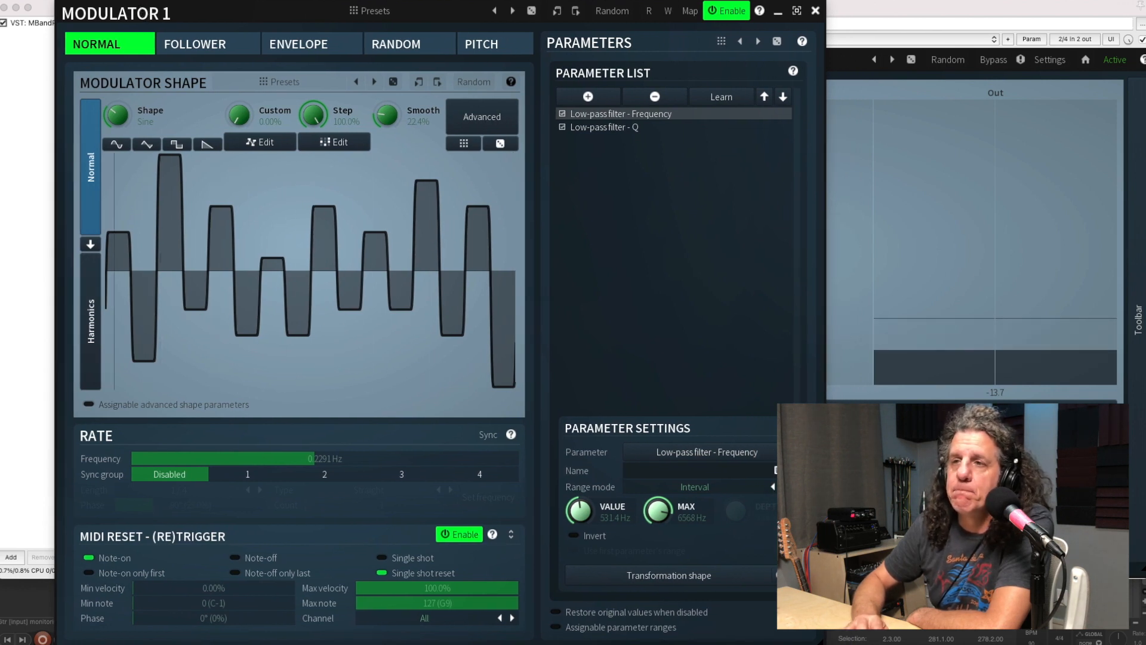
pyautogui.click(896, 537)
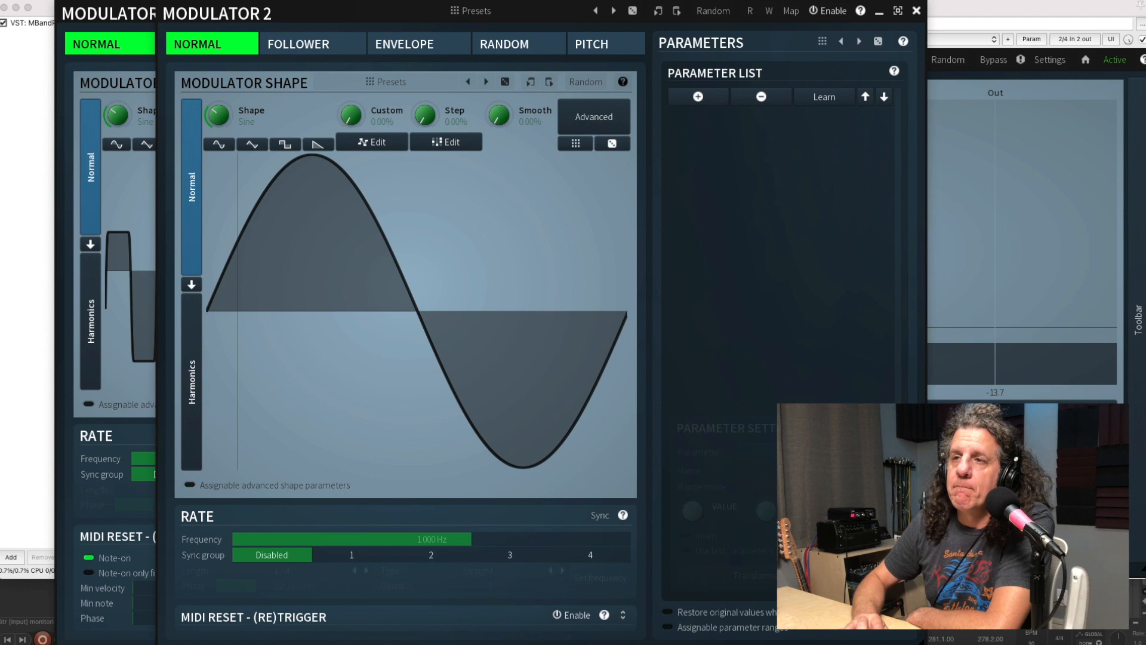
pyautogui.click(831, 12)
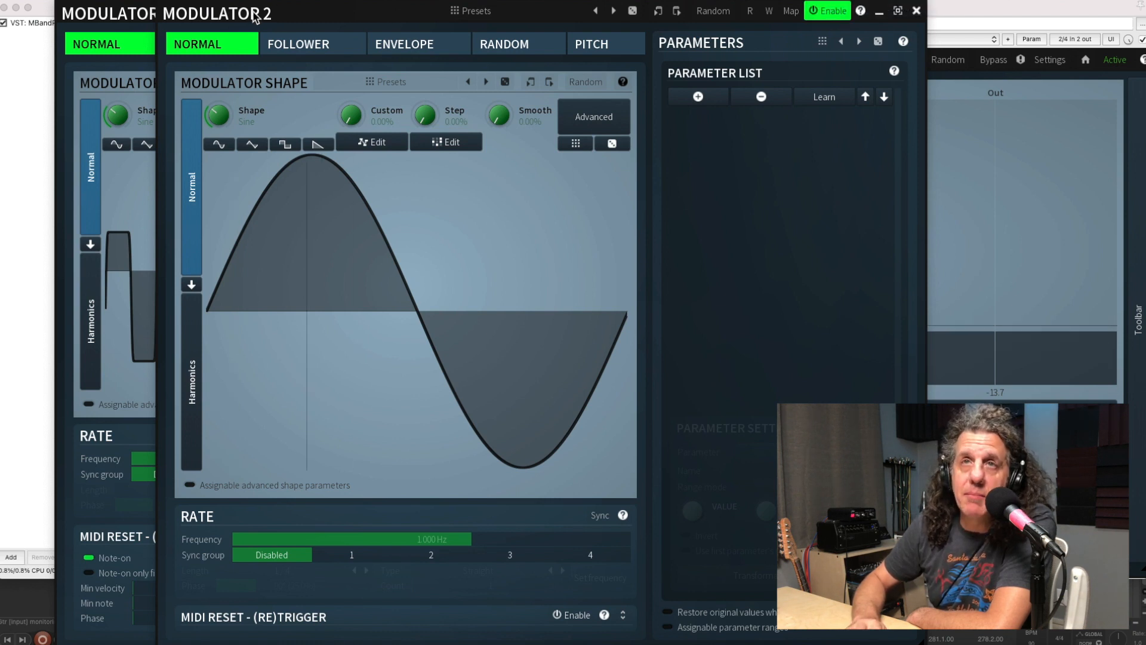
pyautogui.moveTo(261, 15); pyautogui.dragTo(403, 9)
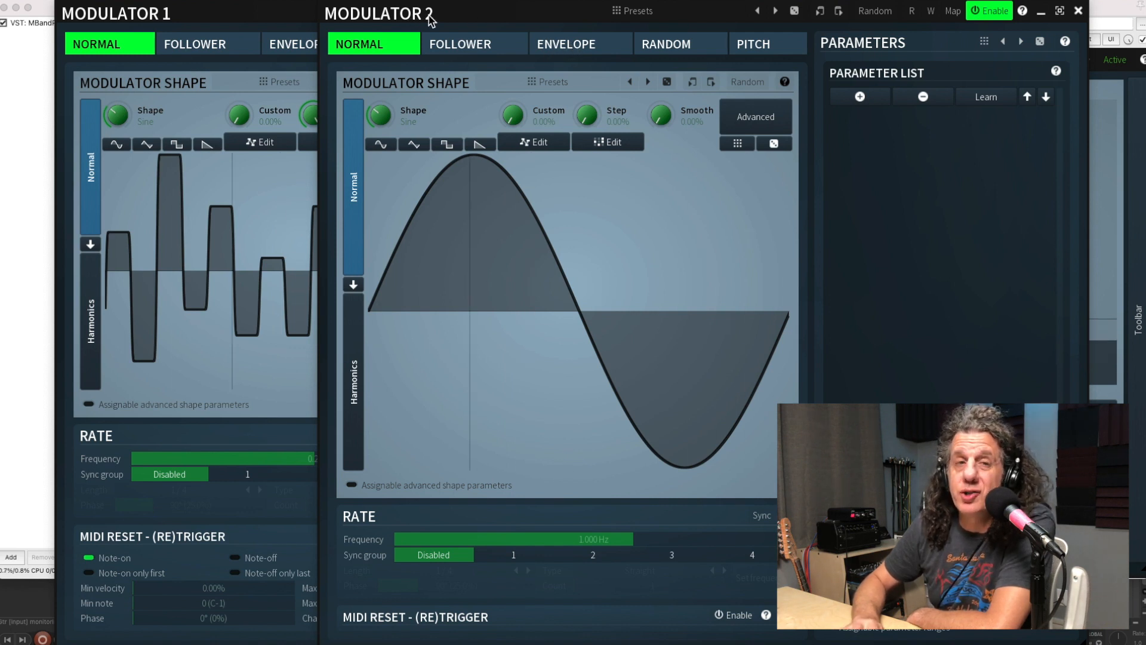
# - Switch modulator 2 to envelope mode, with Action ON set to Start forced and Action OFF set to Ignore
pyautogui.click(577, 45)
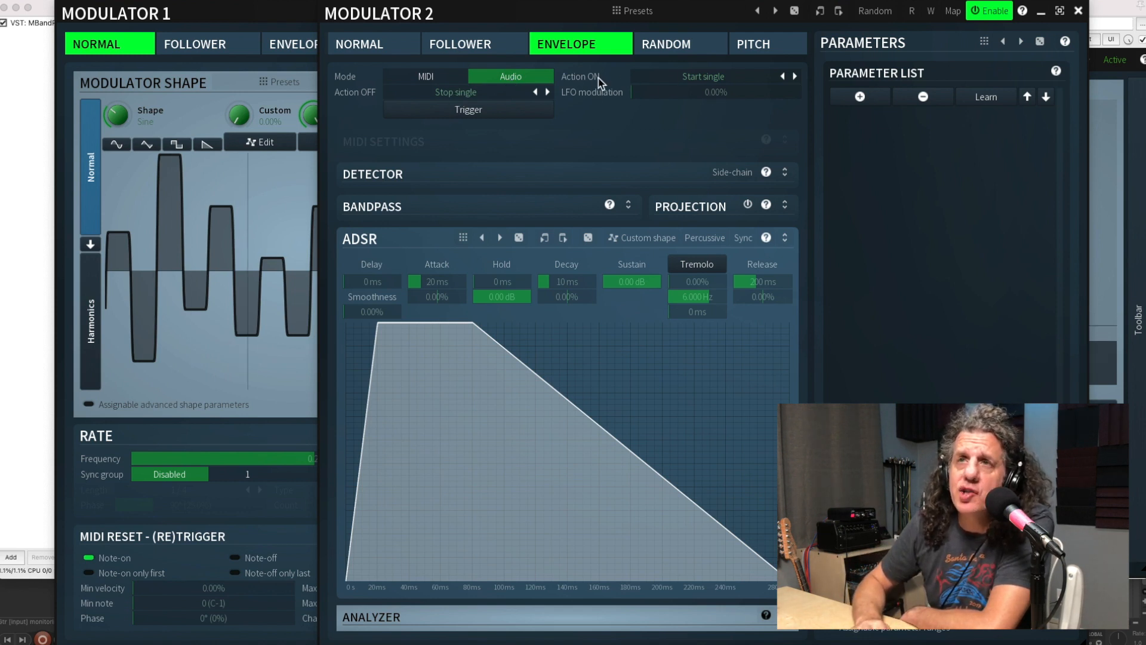
pyautogui.click(687, 82)
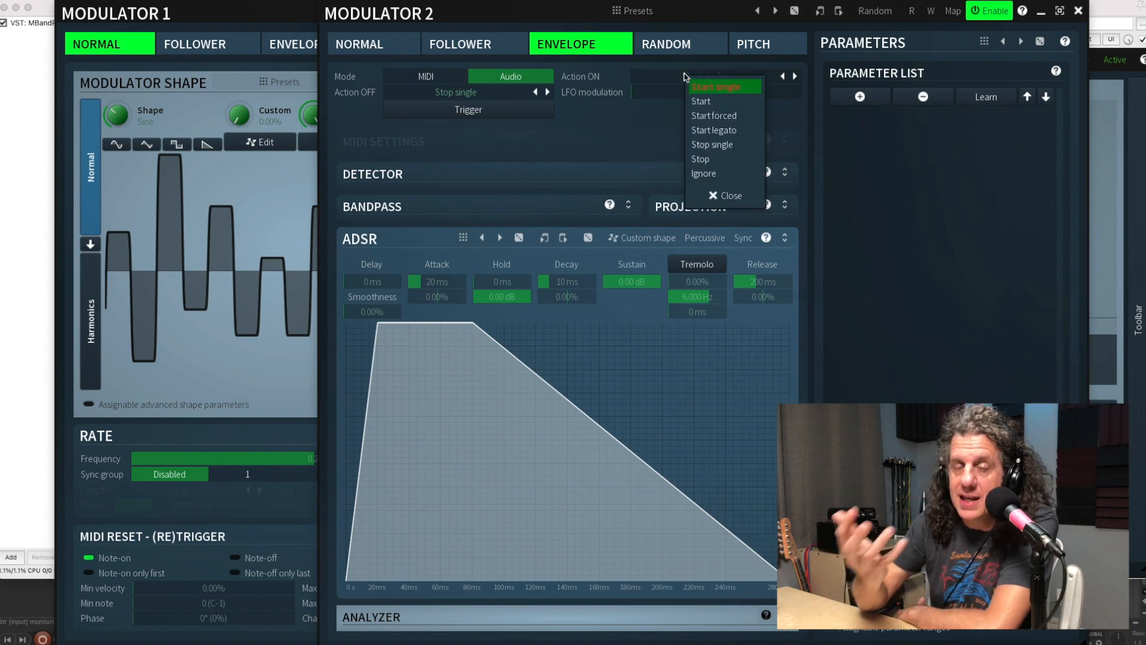
pyautogui.click(705, 116)
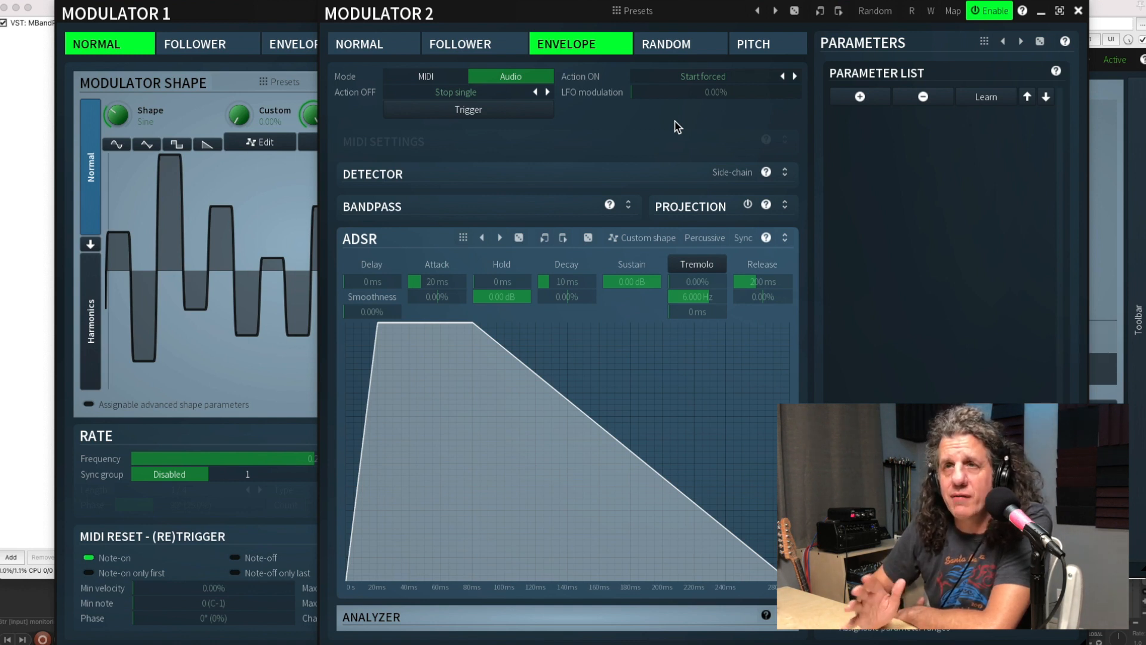
pyautogui.click(452, 96)
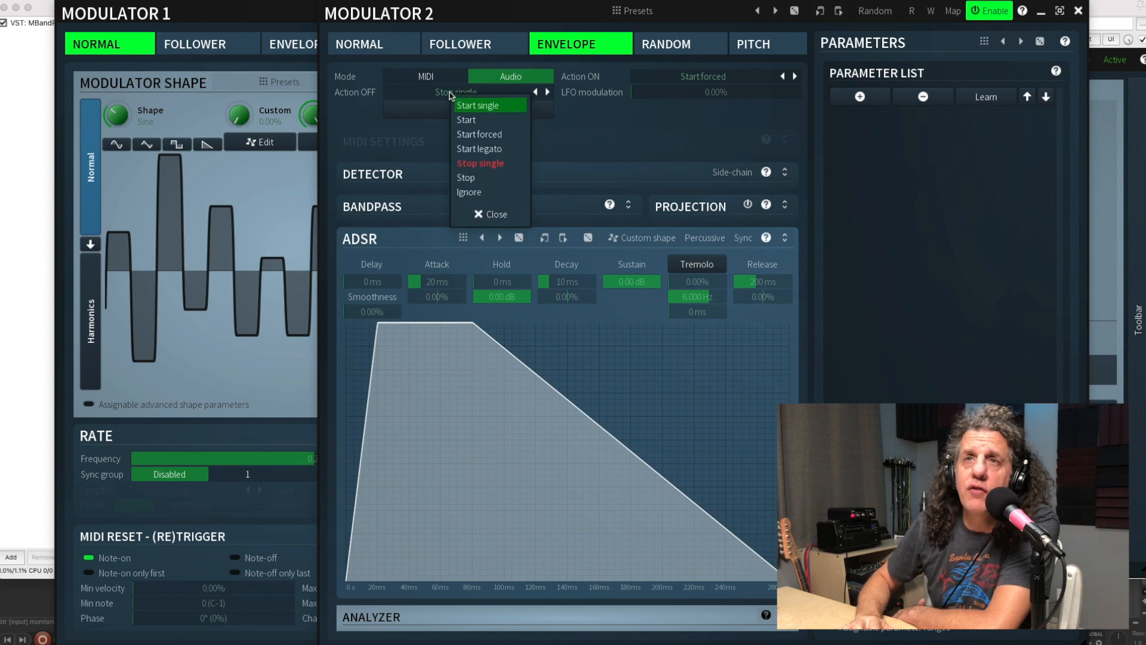
pyautogui.click(475, 192)
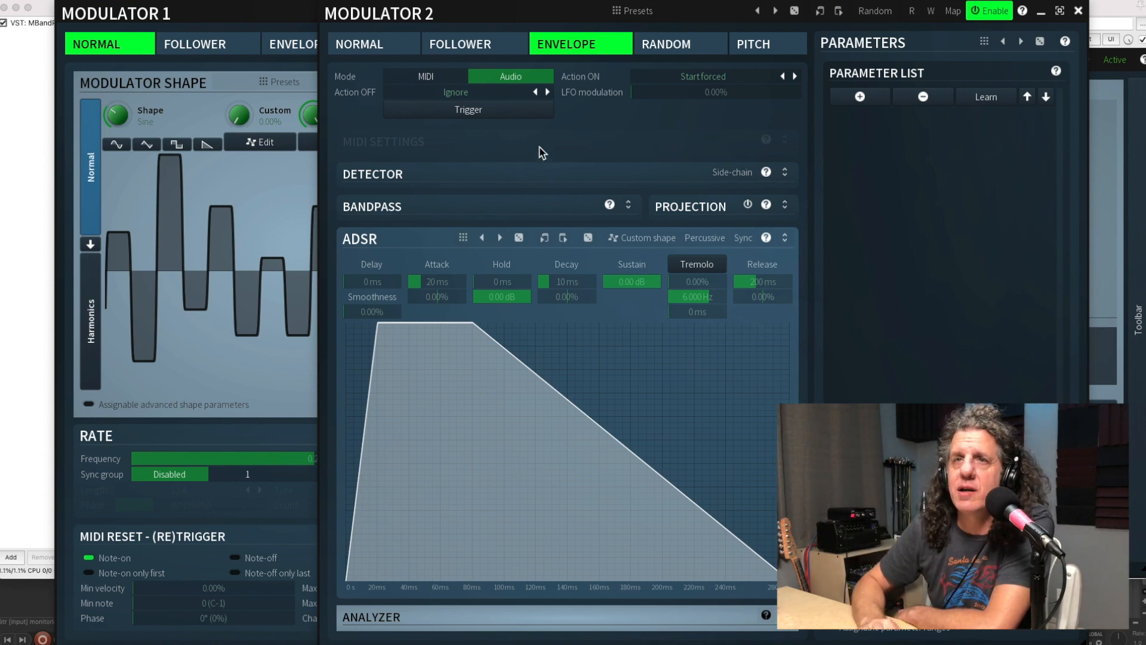
# - Expand the Detector and Analyzer sections of modulator 2's envelope settings
pyautogui.click(784, 174)
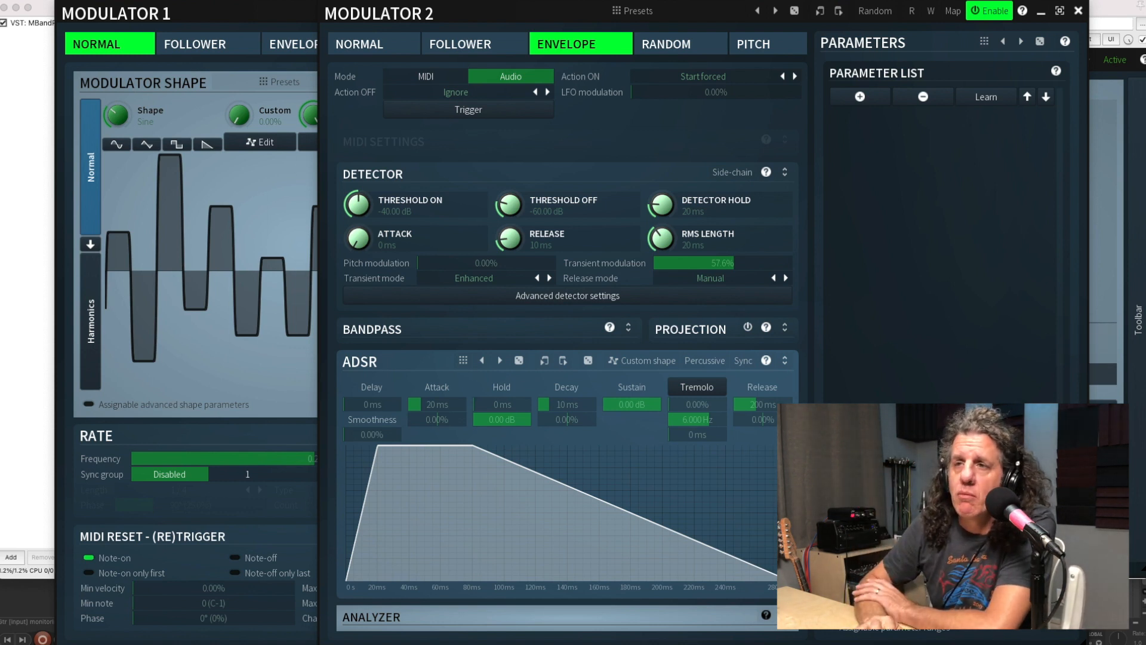
pyautogui.click(434, 617)
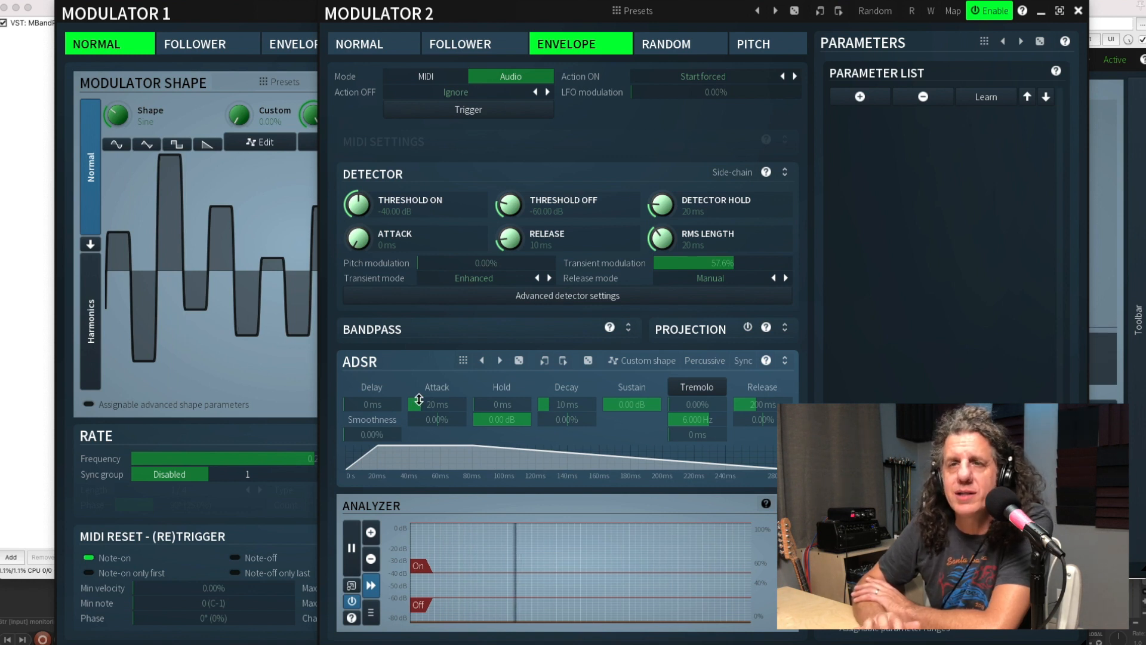
# - Set modulator 2's ADSR attack to 0 ms and temporarily shift its window aside to check modulator 1's settings
pyautogui.moveTo(419, 400); pyautogui.dragTo(419, 421)
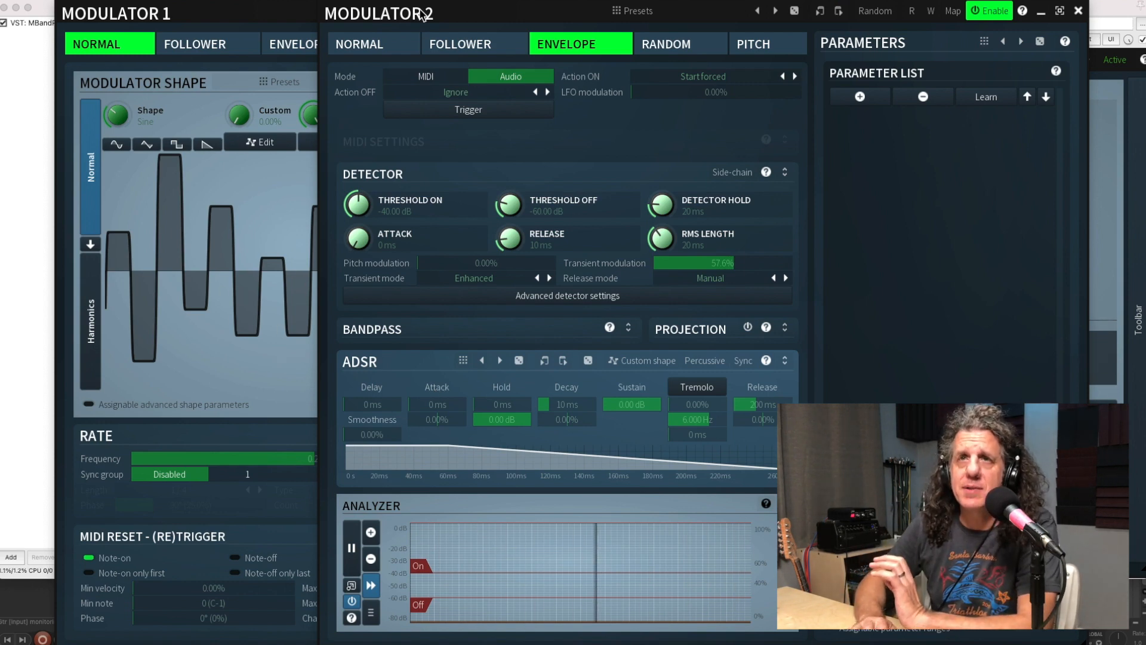
pyautogui.moveTo(421, 15); pyautogui.dragTo(760, 15)
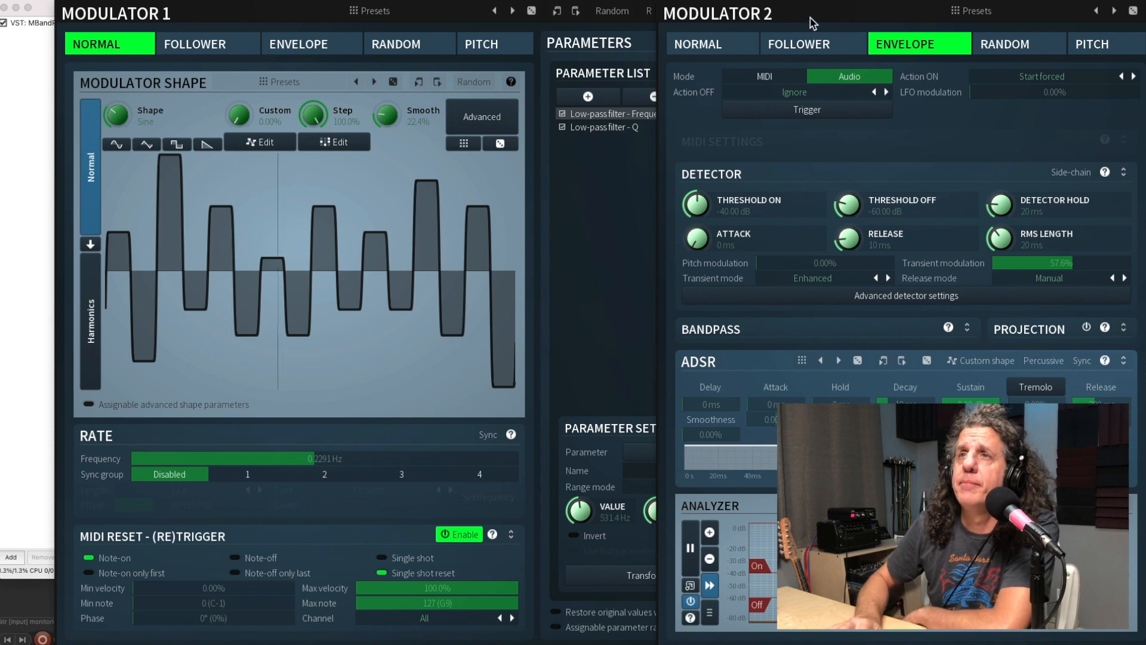
pyautogui.moveTo(814, 14); pyautogui.dragTo(364, 13)
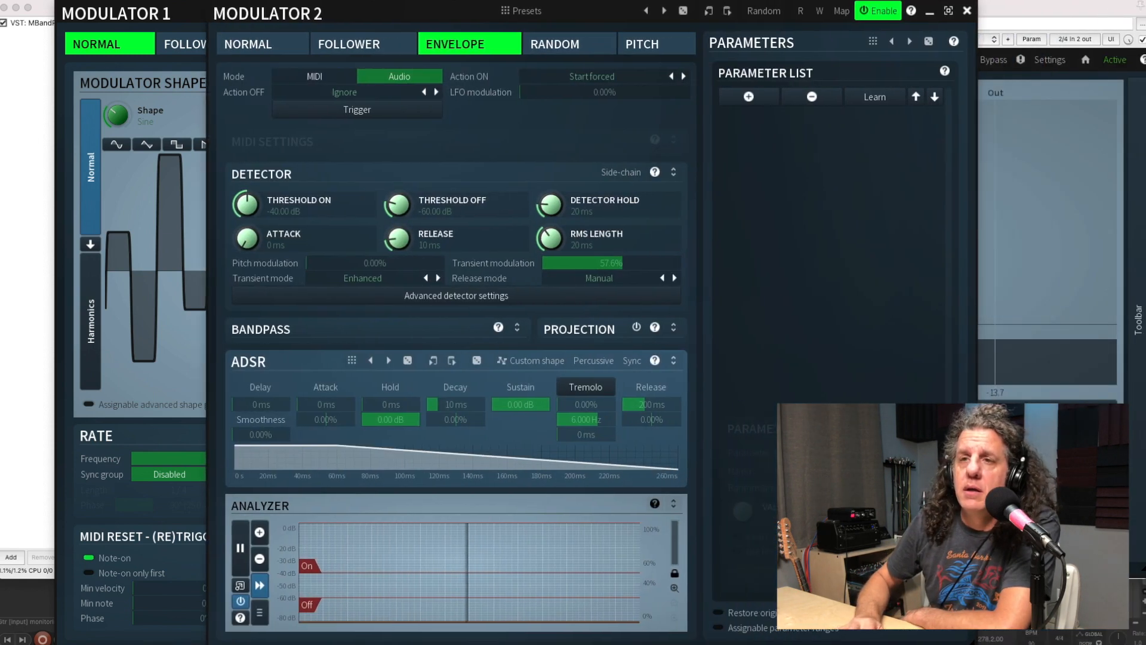
# - Set modulator 2's detector Threshold Off to -76.12 dB and Threshold On to -67.39 dB
pyautogui.moveTo(426, 597); pyautogui.dragTo(439, 621)
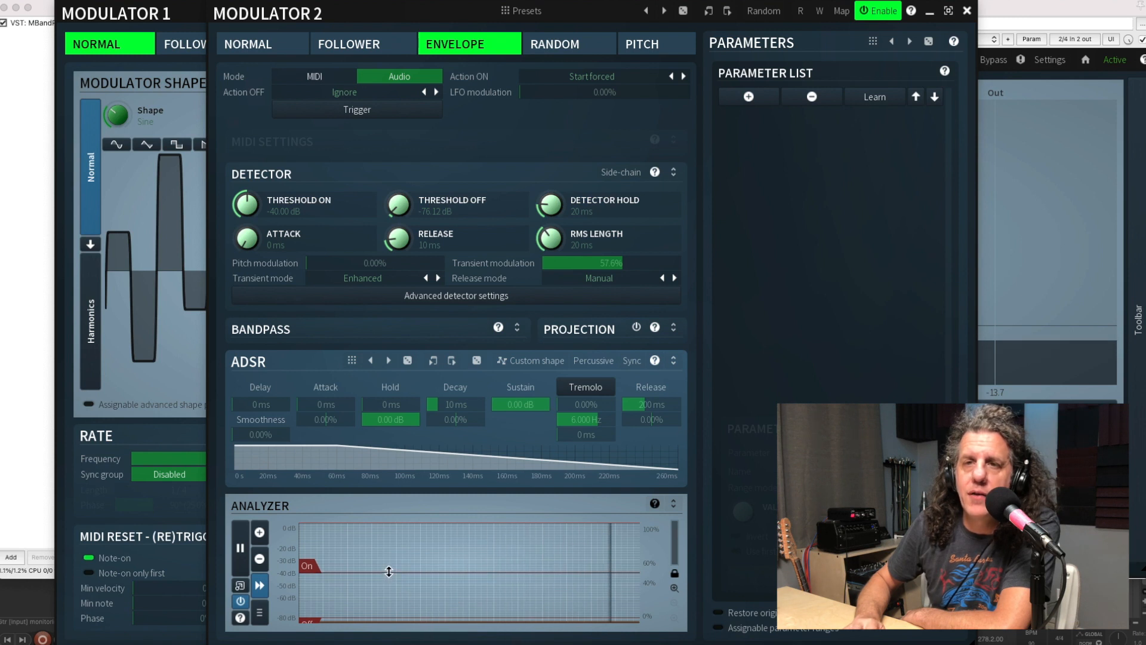
pyautogui.moveTo(390, 575); pyautogui.dragTo(389, 595)
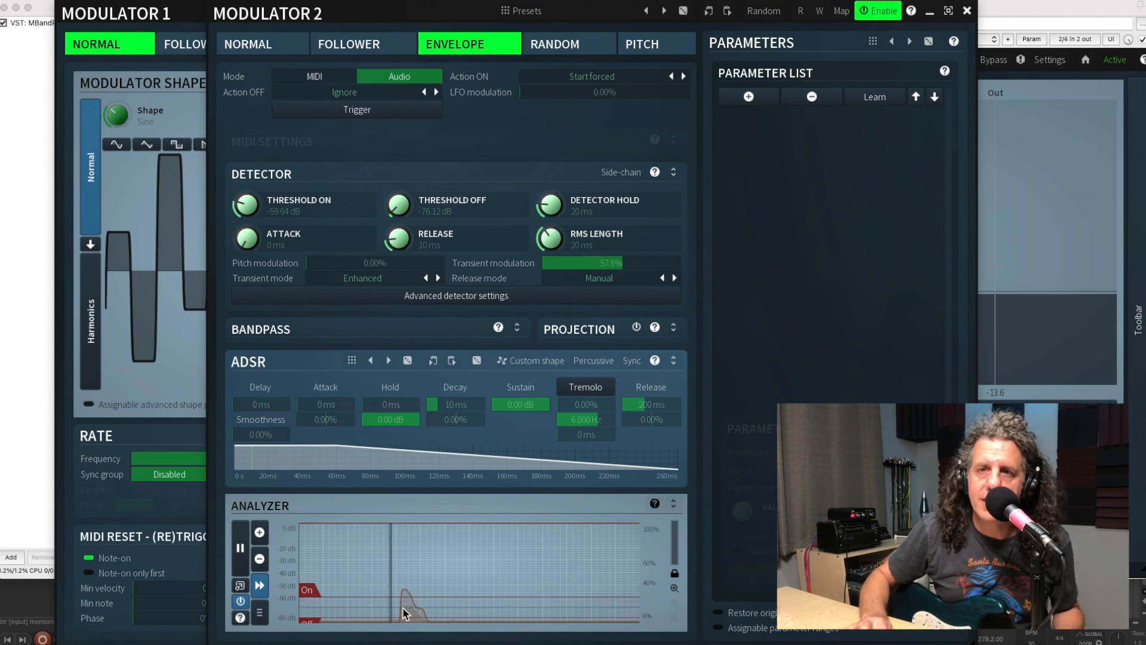
pyautogui.moveTo(435, 597); pyautogui.dragTo(434, 607)
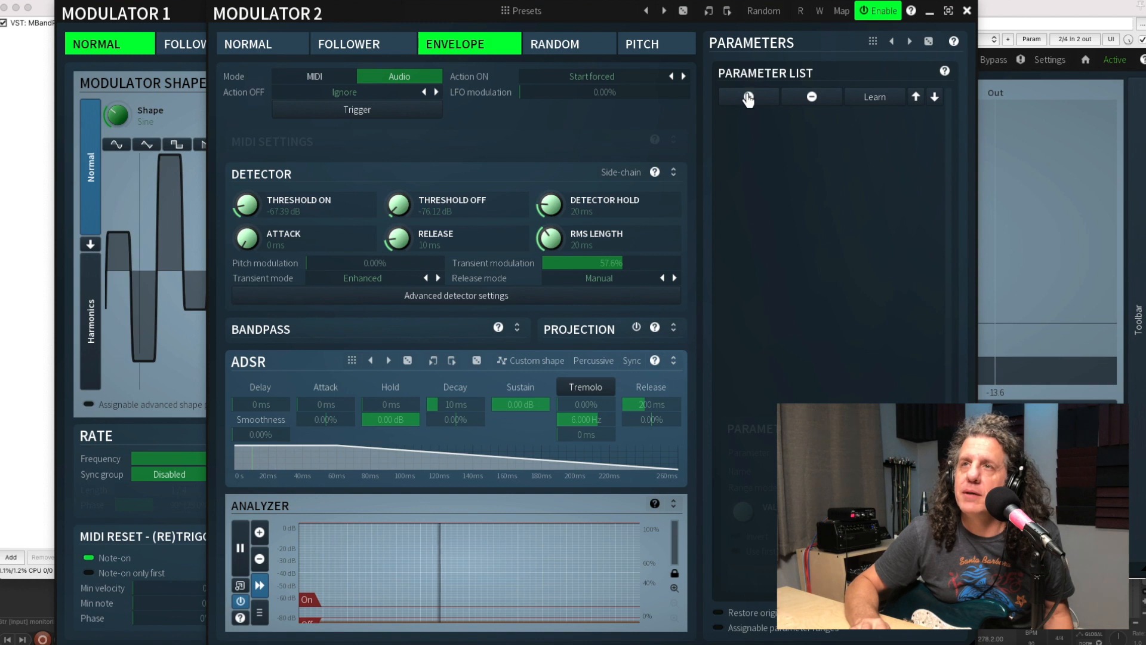
pyautogui.click(749, 97)
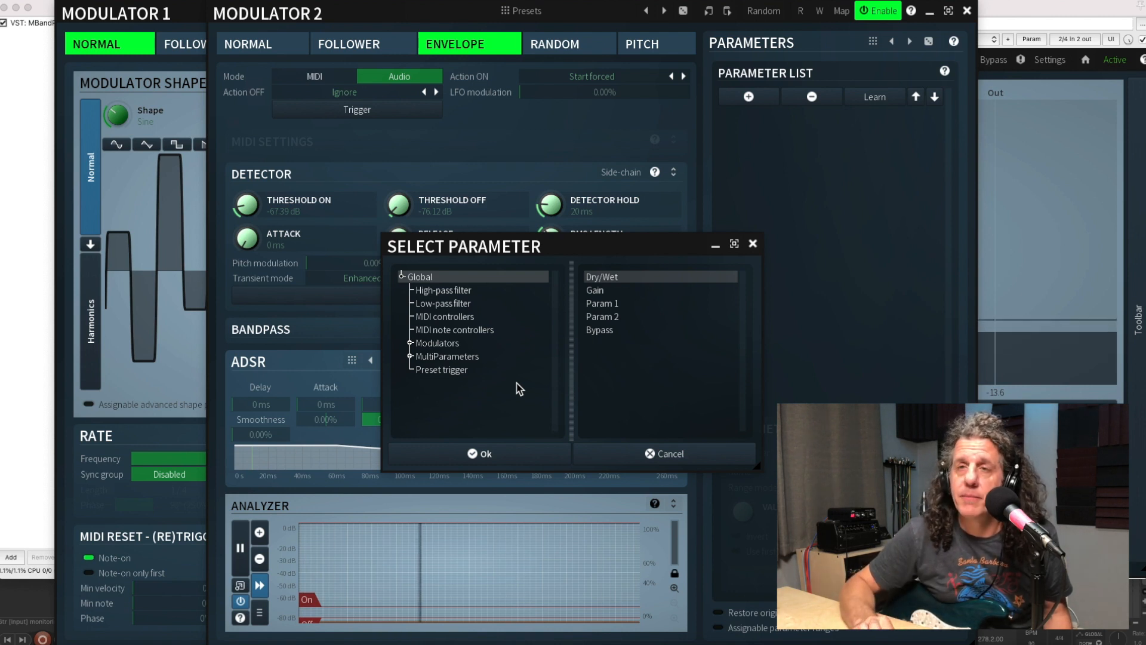
pyautogui.doubleClick(432, 347)
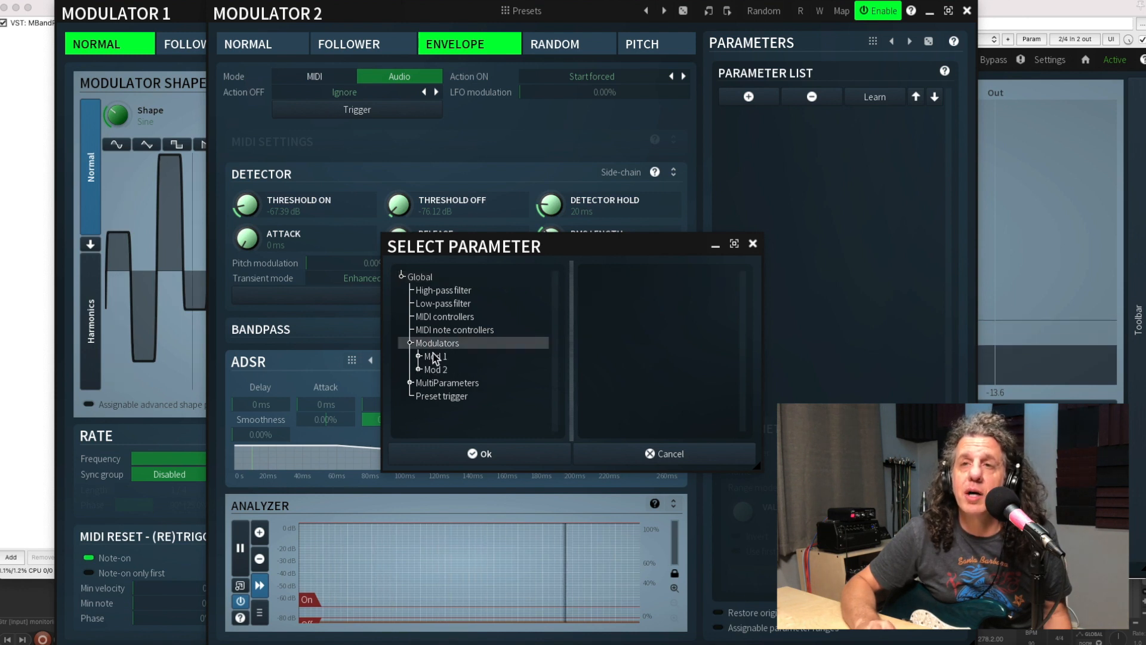
pyautogui.doubleClick(434, 357)
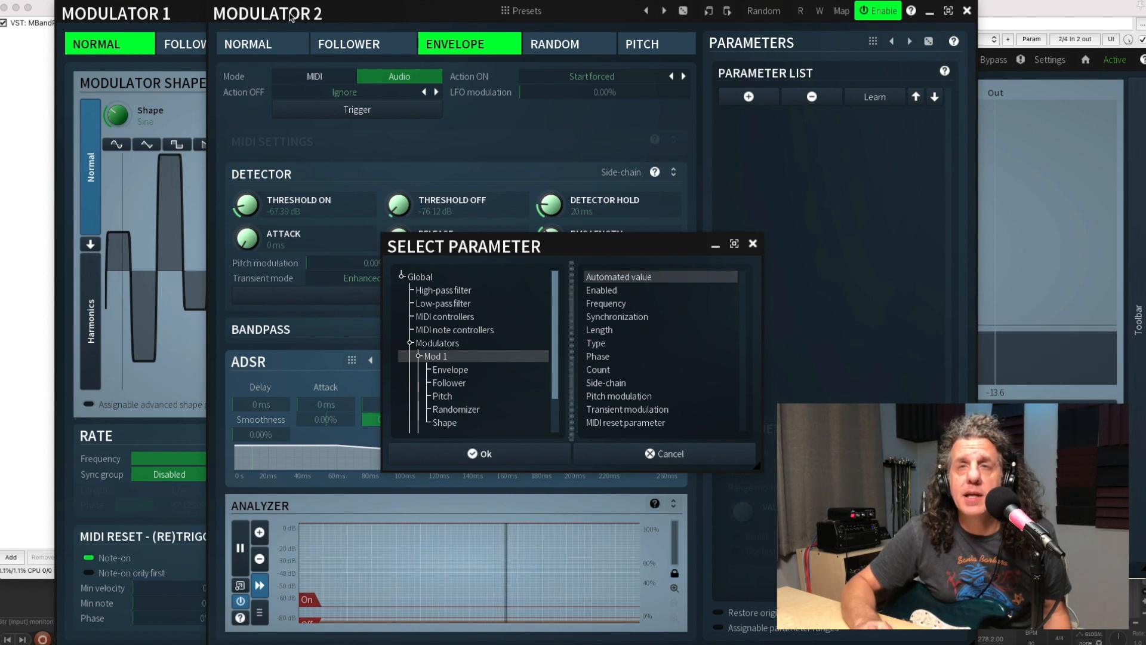
pyautogui.press('Escape')
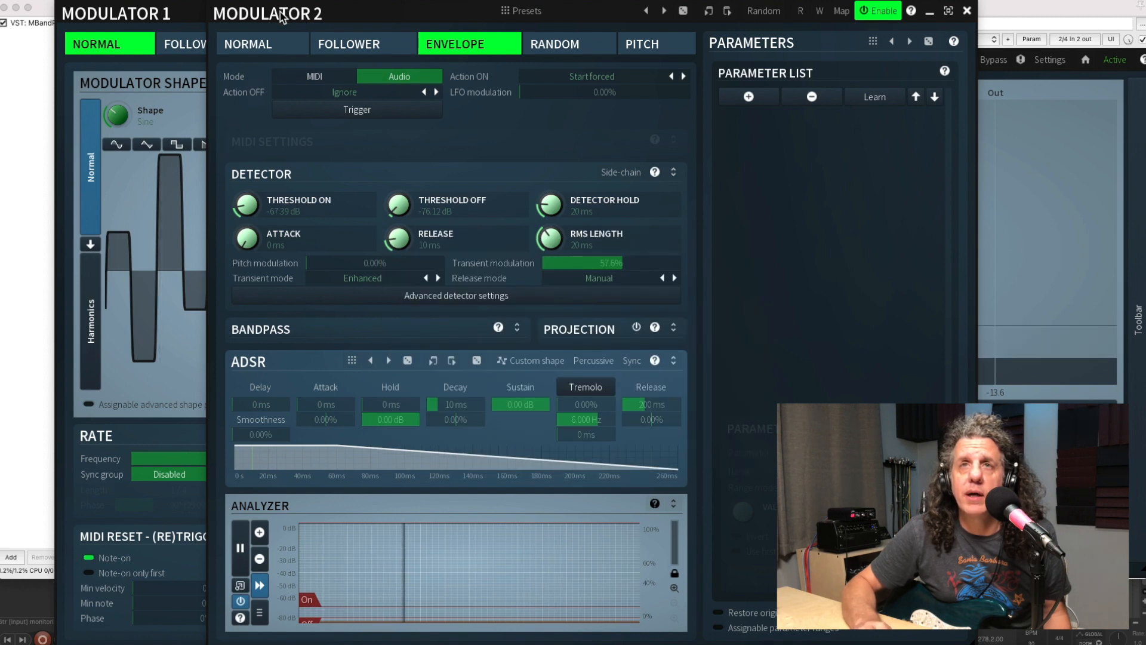
# - Add modulator 1's MIDI reset parameter as modulator 2's target after checking modulator 1's retrigger settings behind its window
pyautogui.moveTo(282, 15); pyautogui.dragTo(680, 14)
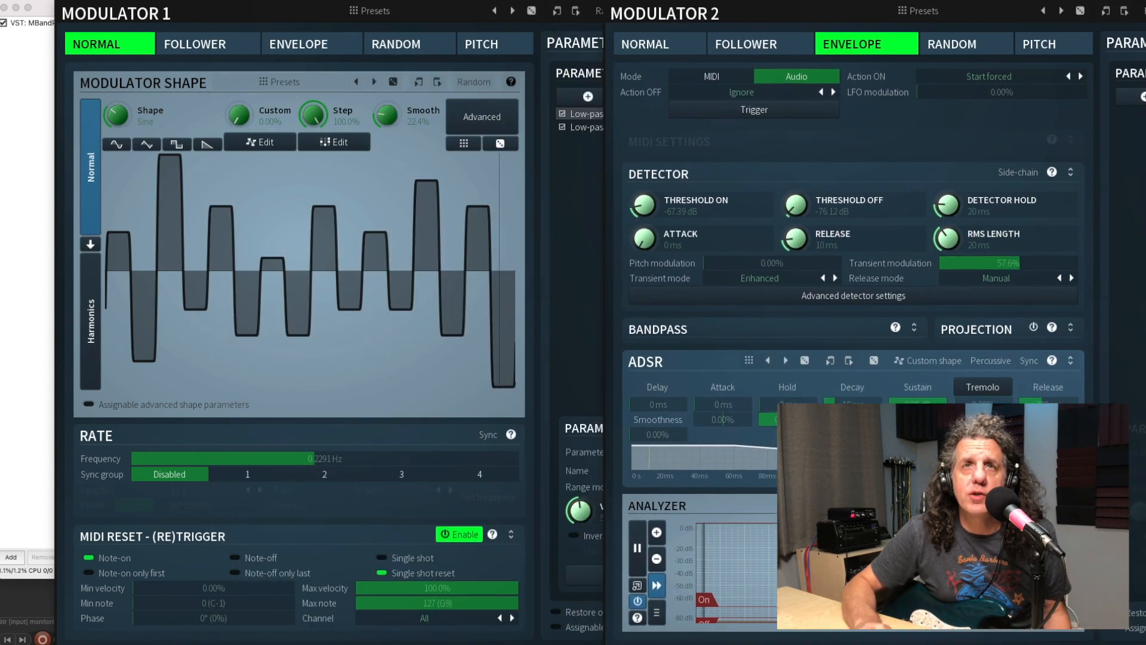
pyautogui.moveTo(691, 16); pyautogui.dragTo(329, 16)
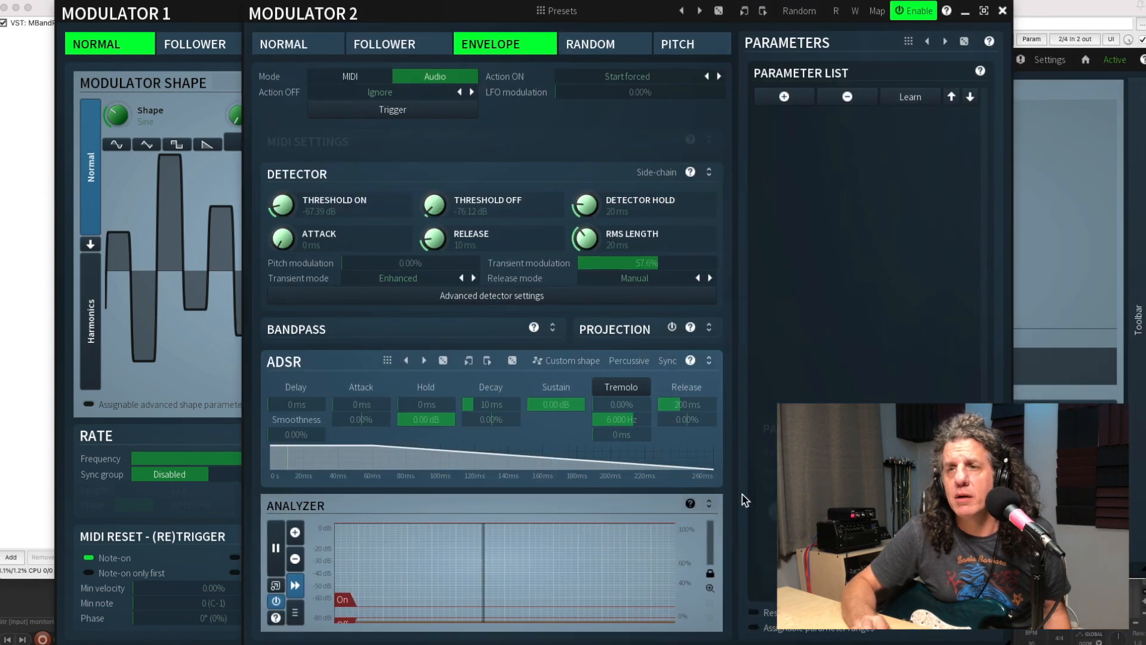
pyautogui.click(784, 98)
pyautogui.click(428, 344)
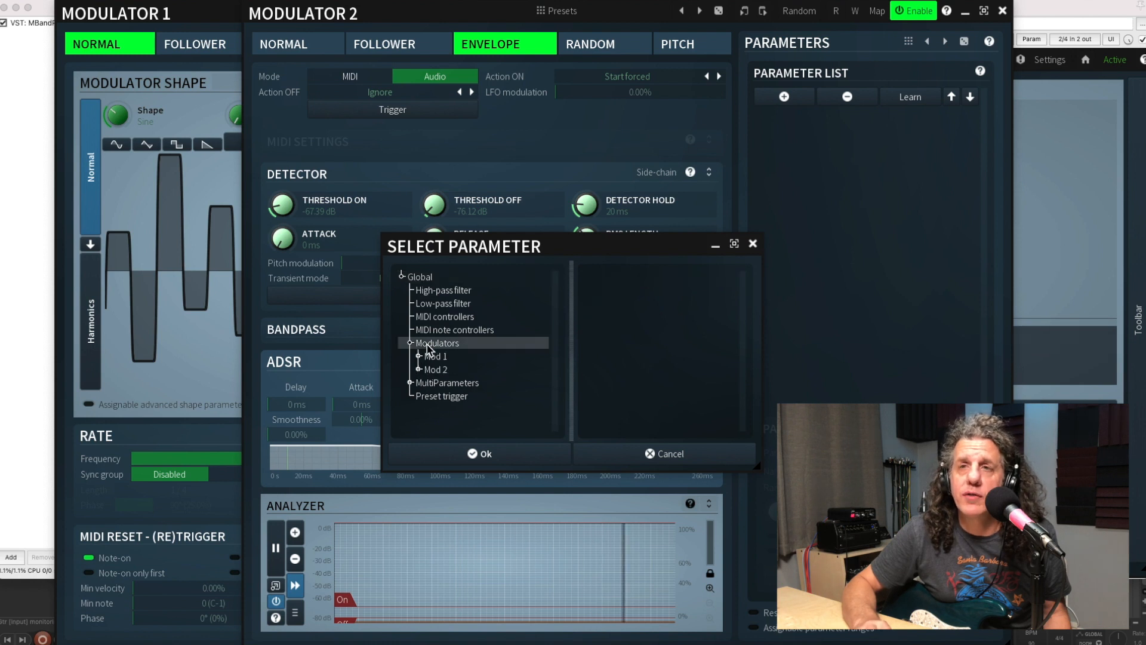
pyautogui.click(433, 357)
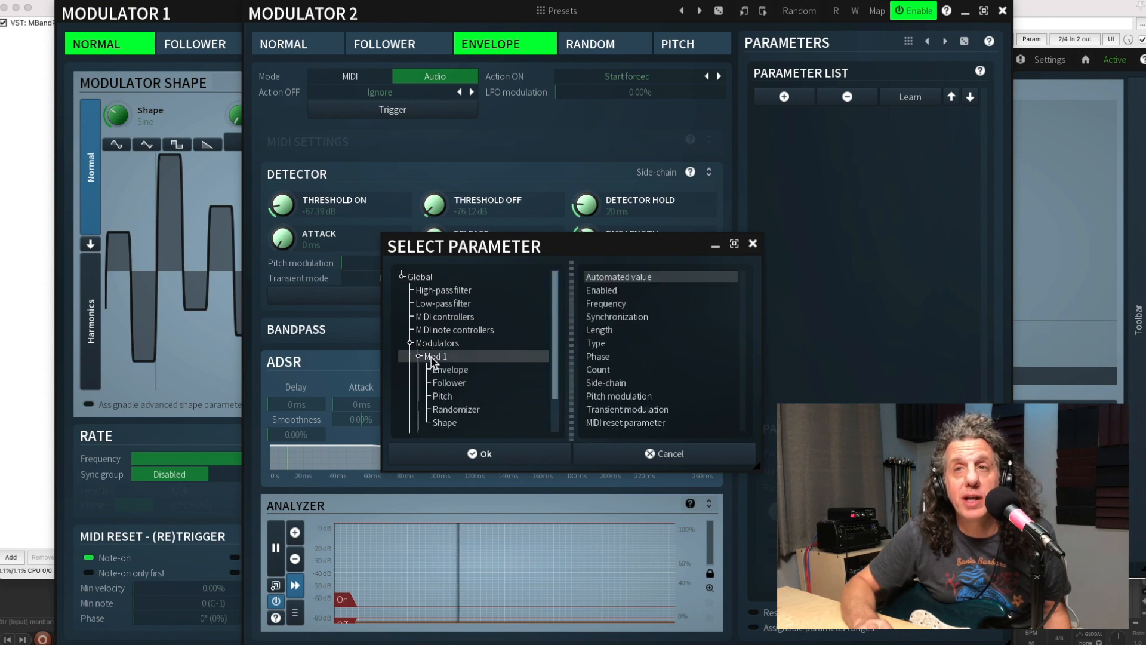
pyautogui.click(618, 426)
pyautogui.click(492, 452)
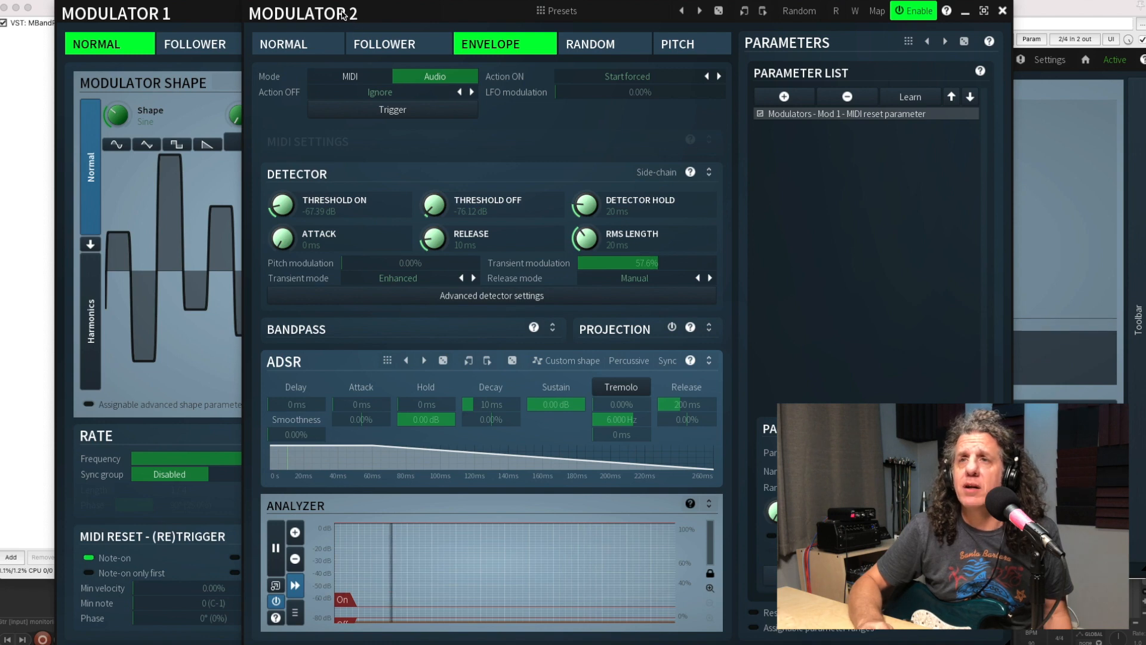
# - Move modulator 2's window aside and set modulator 1's rate frequency to 1.047 Hz
pyautogui.moveTo(344, 15); pyautogui.dragTo(653, 14)
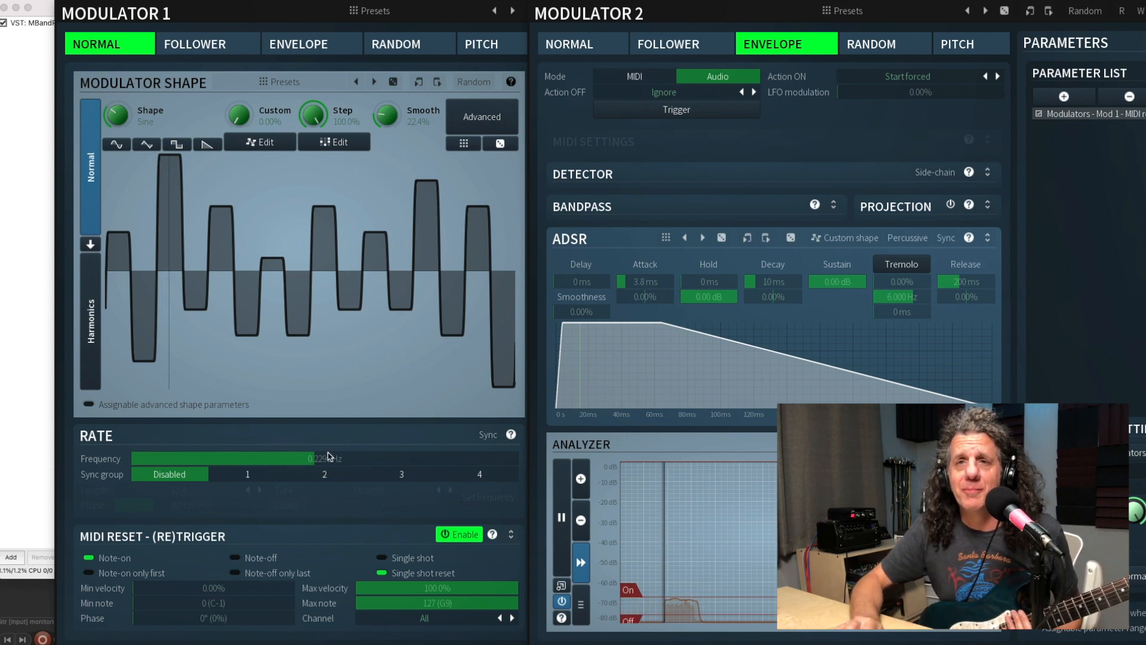
pyautogui.moveTo(315, 459); pyautogui.dragTo(369, 459)
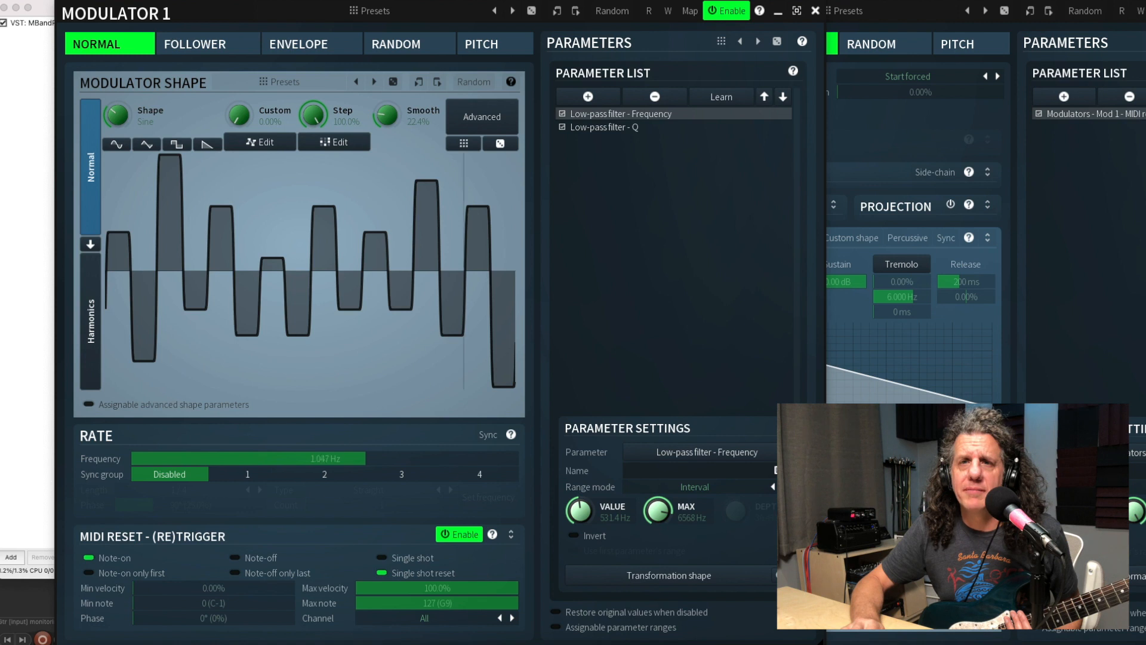